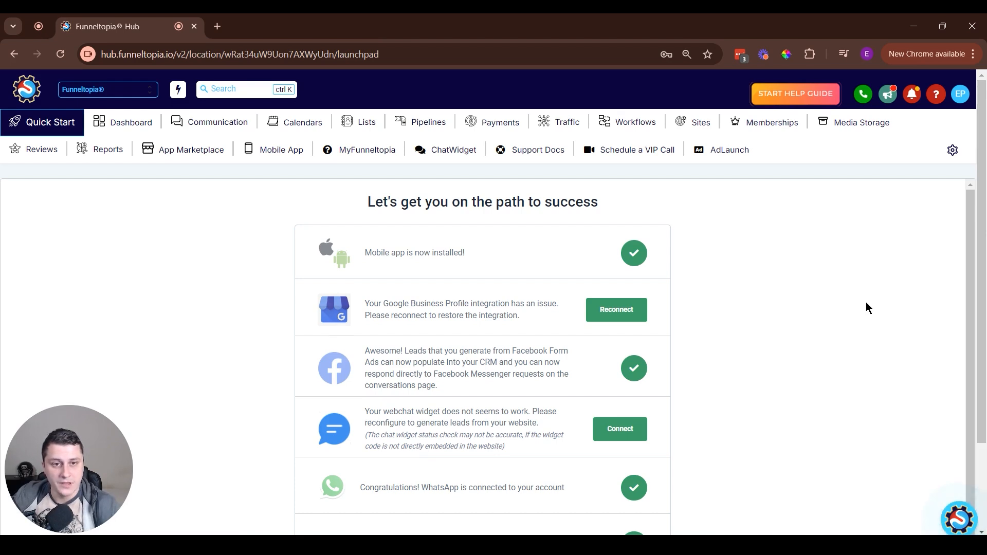
Open the message templates list in the account's WhatsApp settings.
click(953, 150)
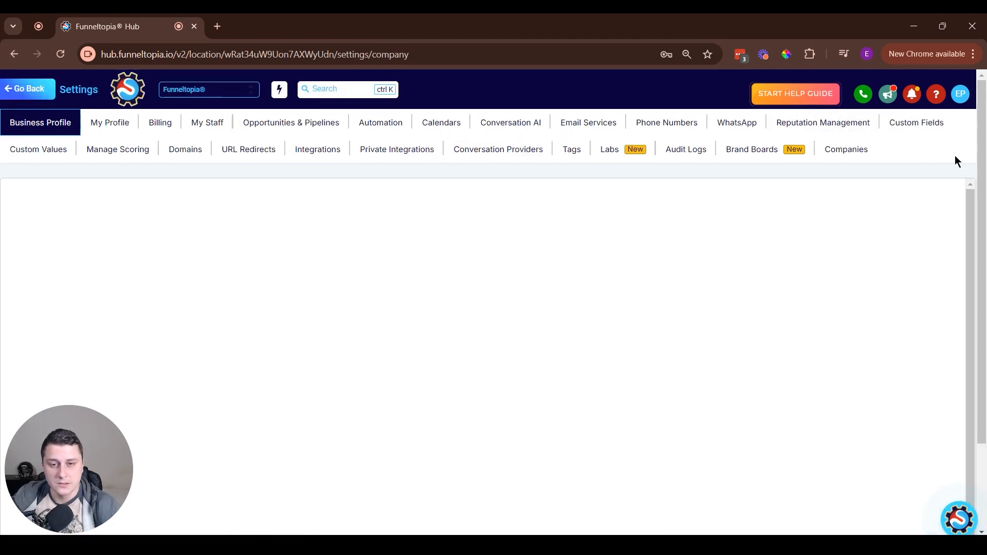
click(736, 124)
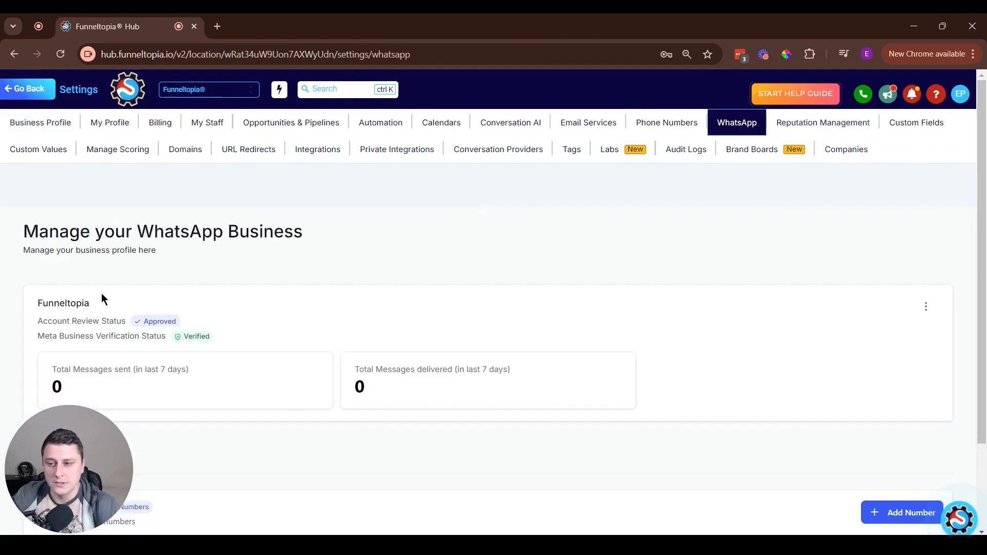
scroll(118, 313, down, 2)
click(114, 358)
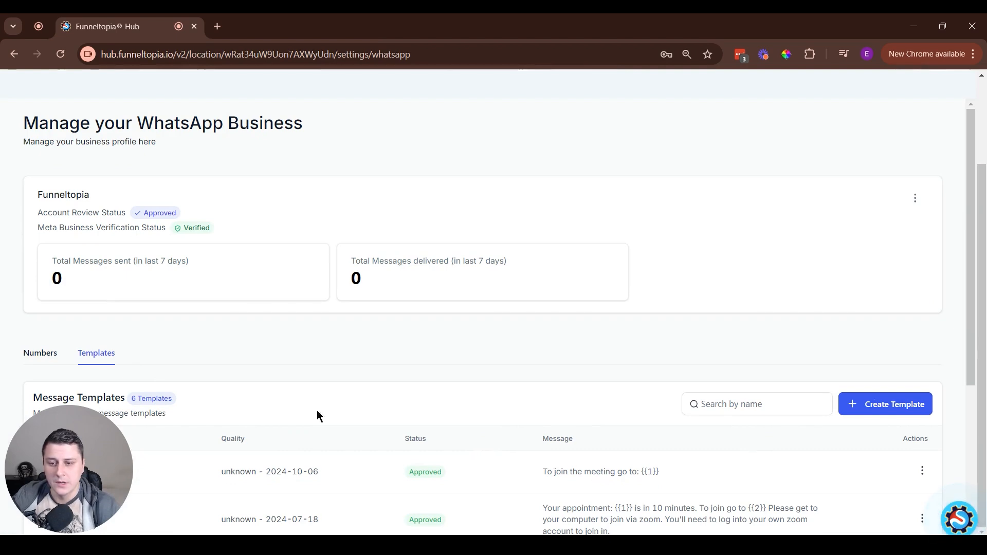
Examine the existing WhatsApp message templates and their approval statuses.
scroll(408, 469, down, 1)
scroll(411, 467, up, 1)
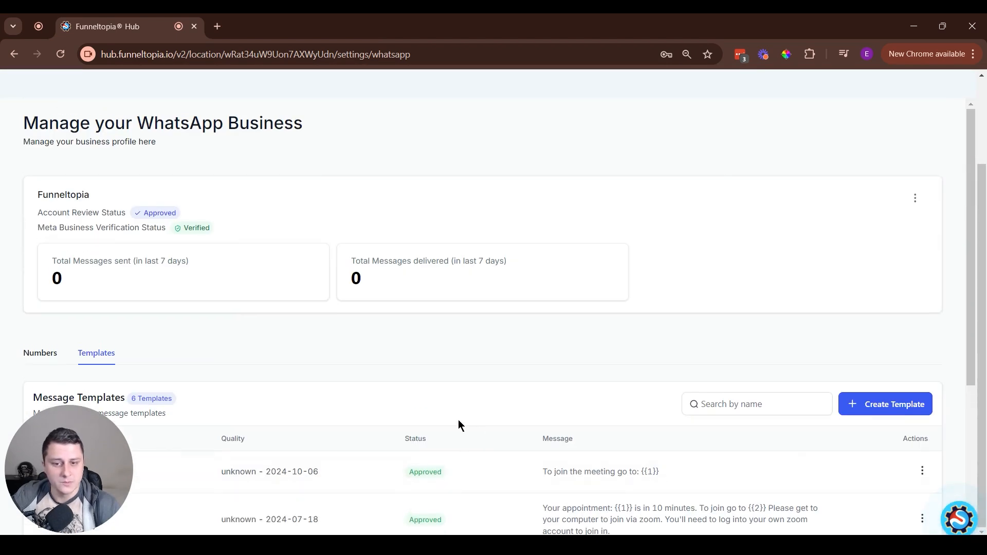
scroll(459, 420, down, 2)
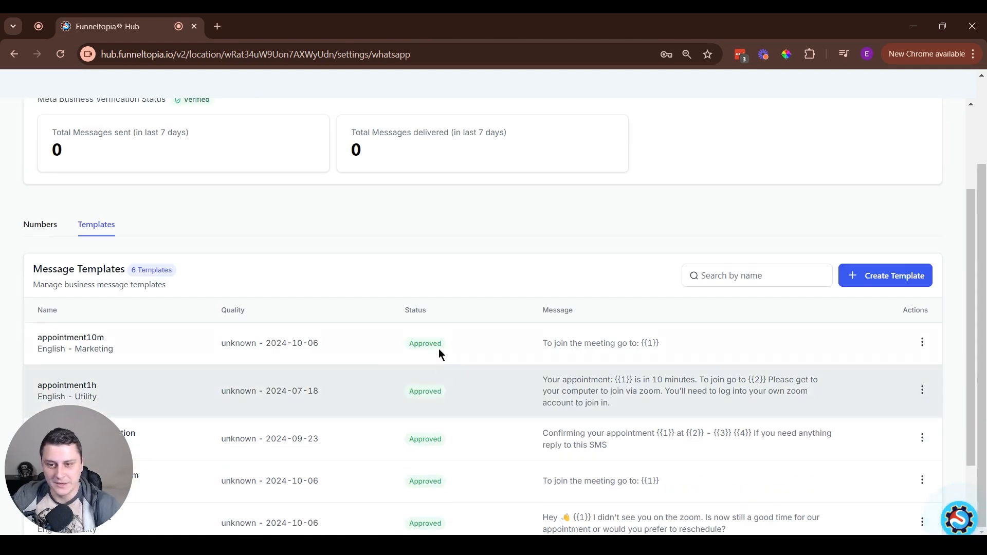
scroll(431, 442, up, 2)
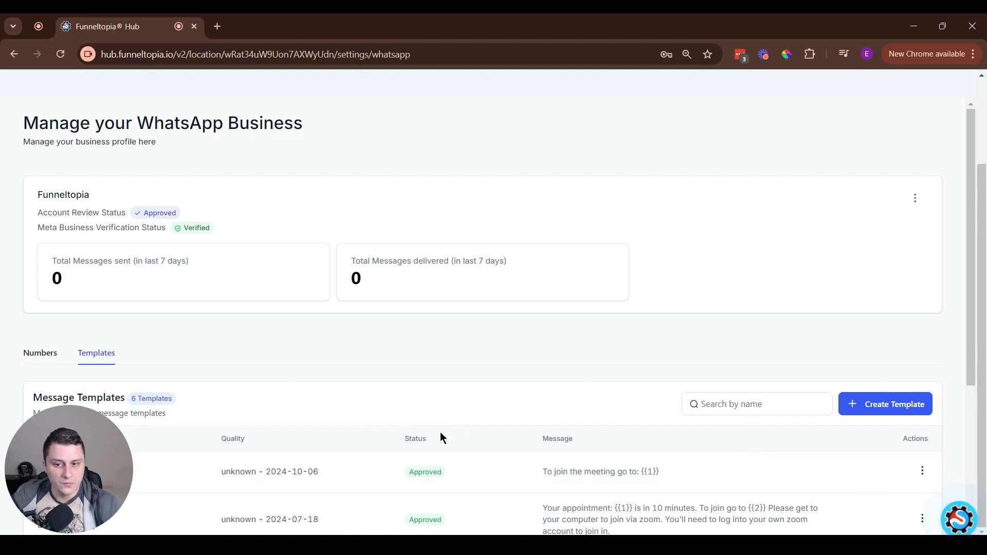
drag(407, 480, 465, 478)
click(465, 481)
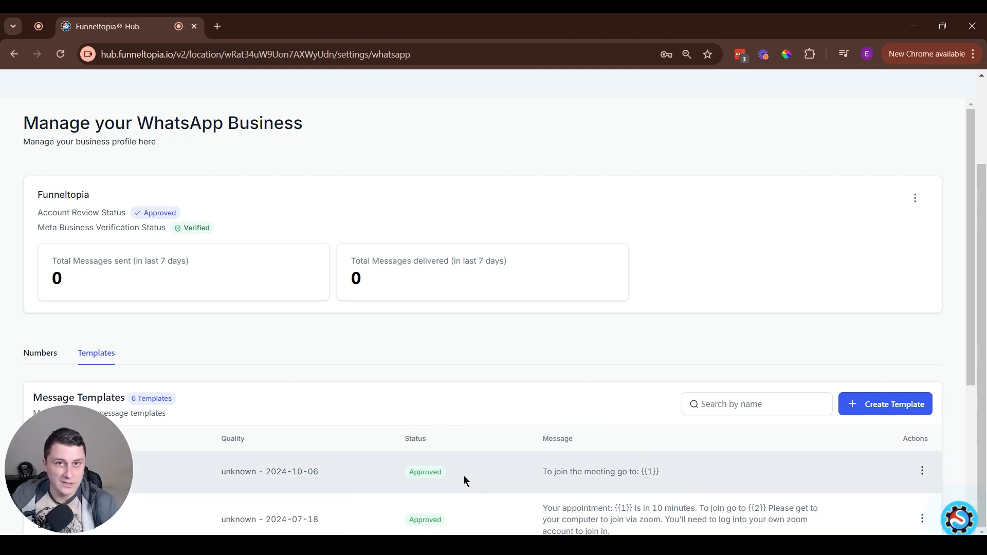
drag(416, 477, 462, 478)
click(462, 478)
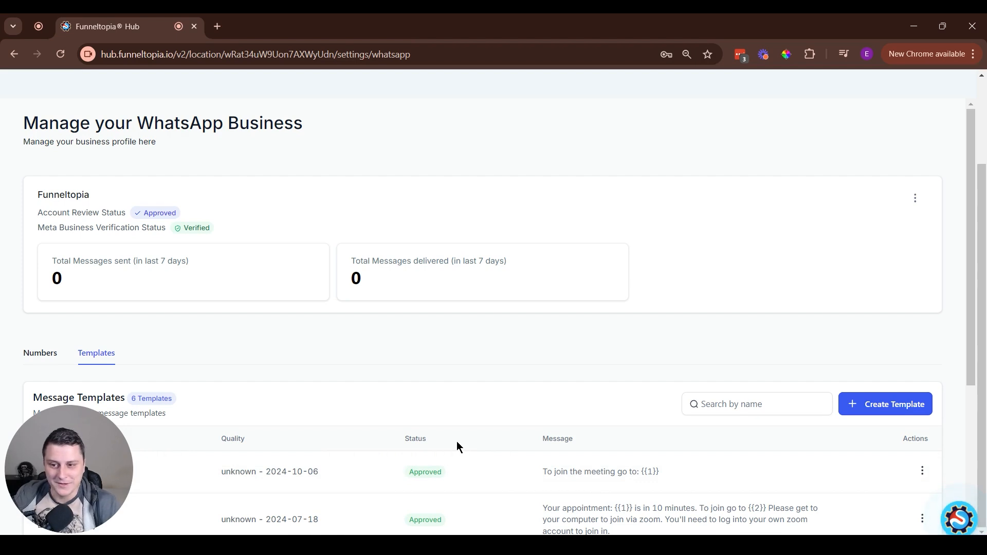
Start a new WhatsApp message template and review the header, body, footer and button sections of its form.
click(919, 406)
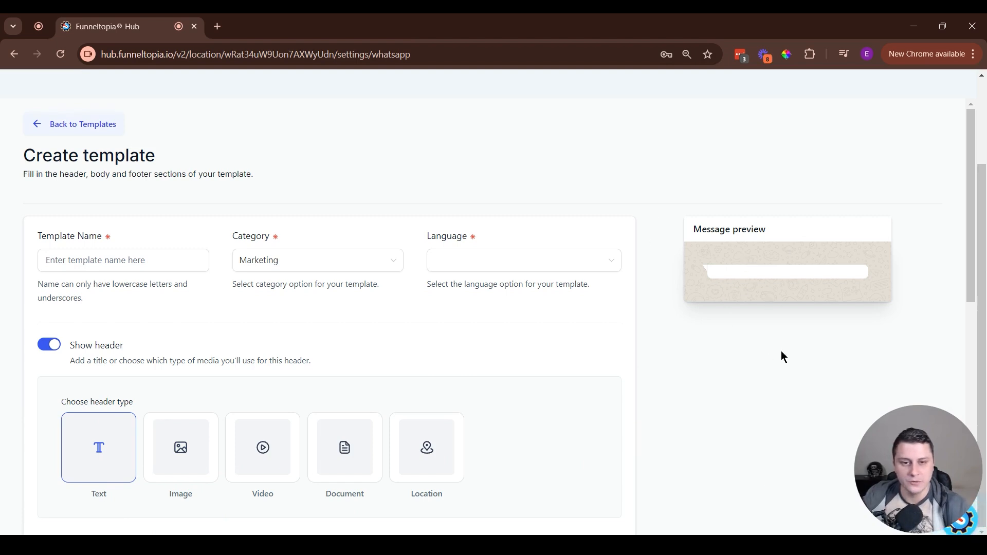
scroll(532, 263, down, 8)
scroll(530, 262, down, 1)
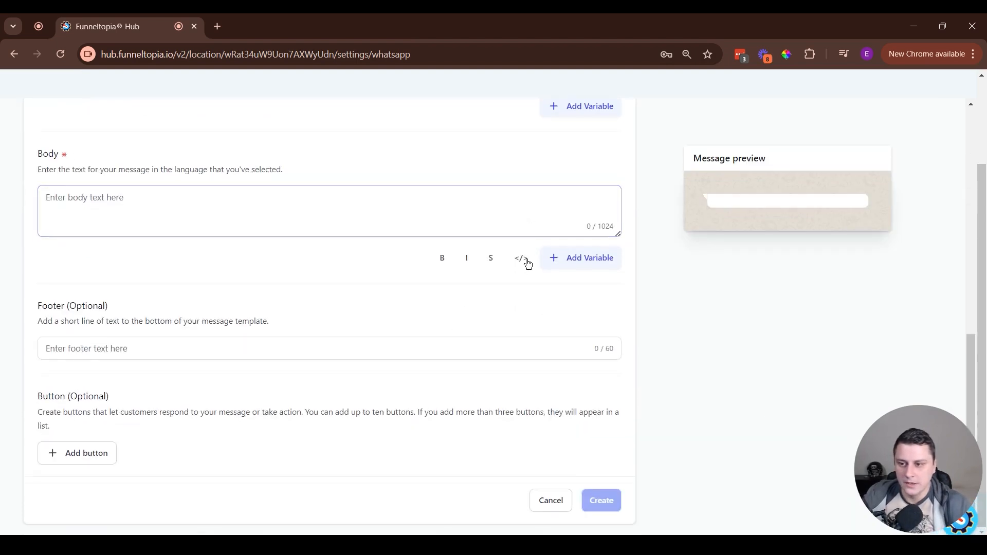
scroll(524, 260, up, 10)
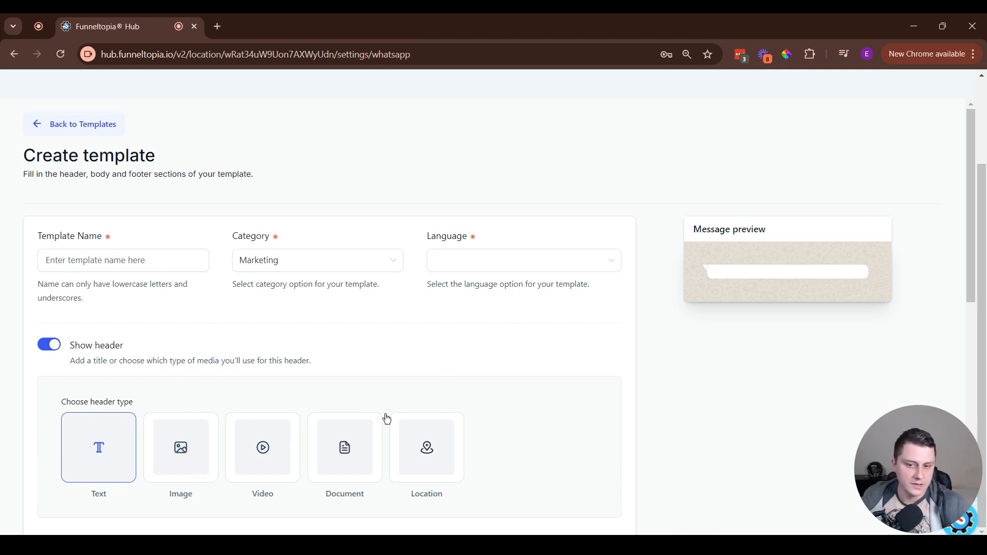
scroll(570, 390, up, 2)
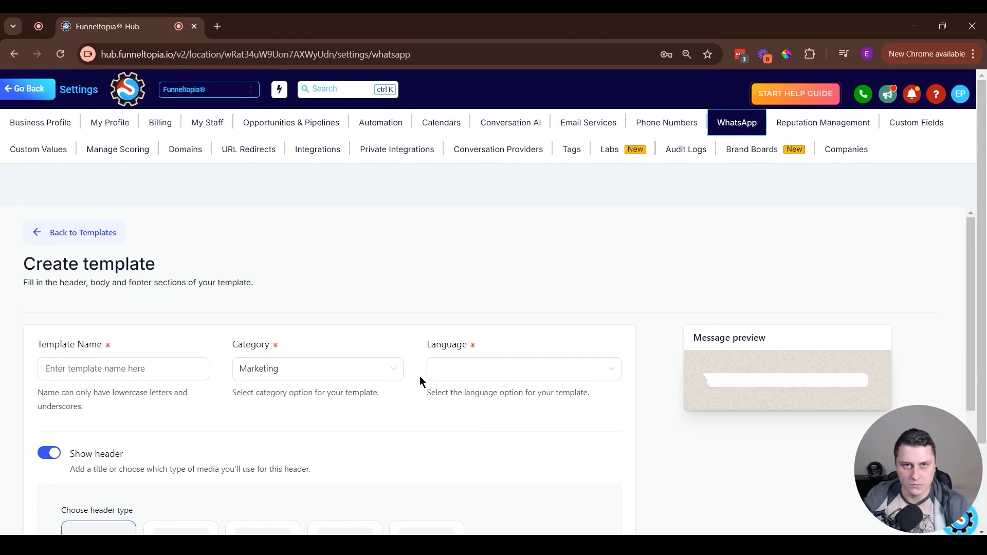
Check the naming rule and name the template temp1.
click(178, 366)
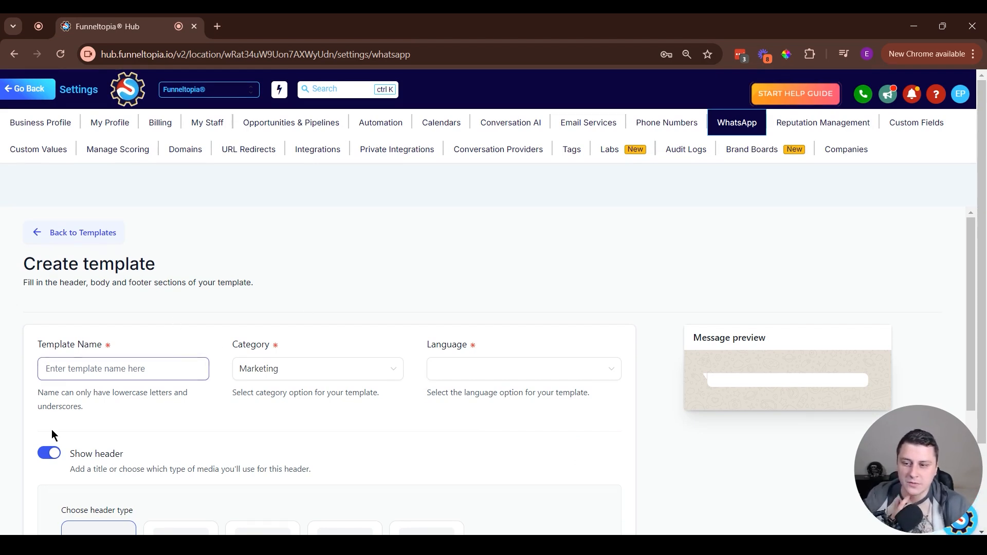
drag(39, 396, 85, 415)
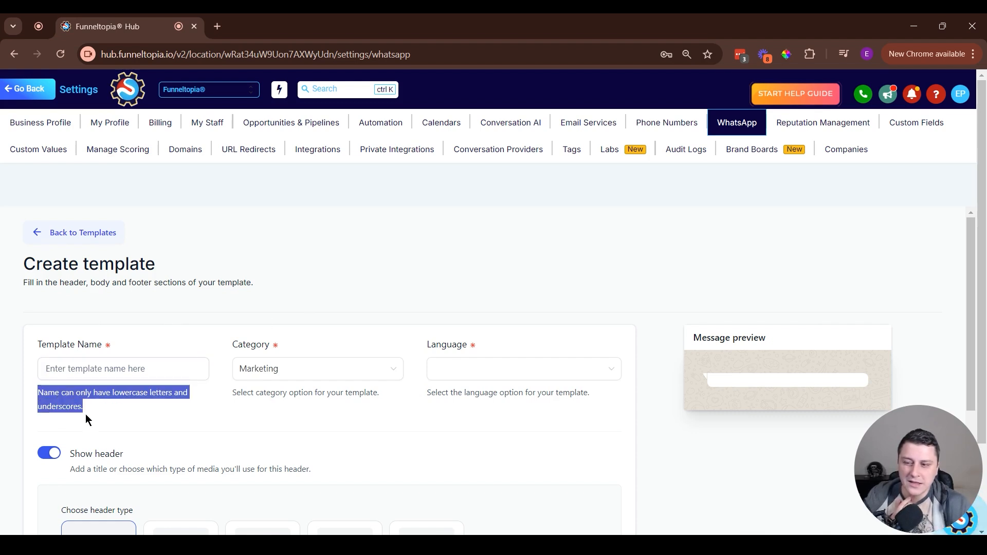
click(137, 415)
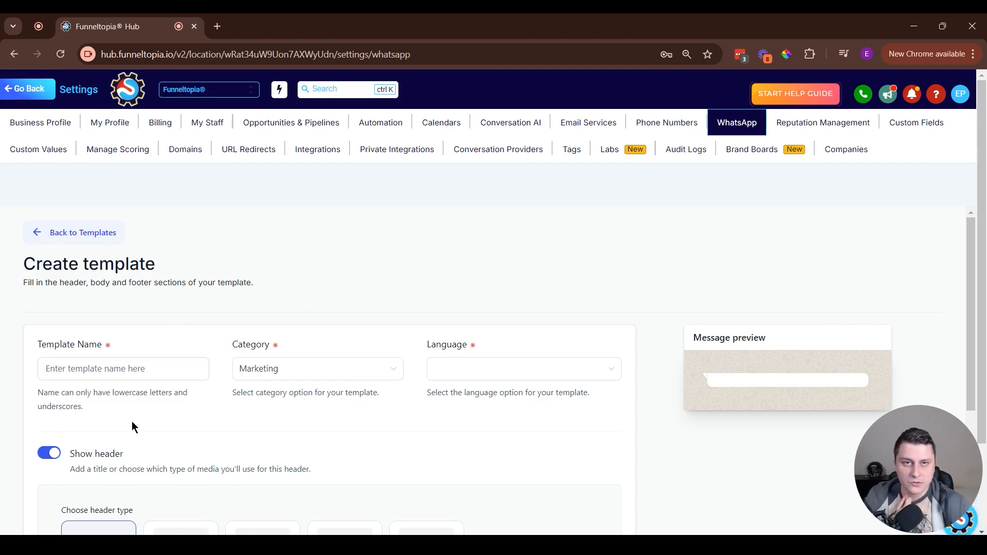
click(121, 374)
text(Te)
key(ctrl+a)
key(BackSpace)
text(temp)
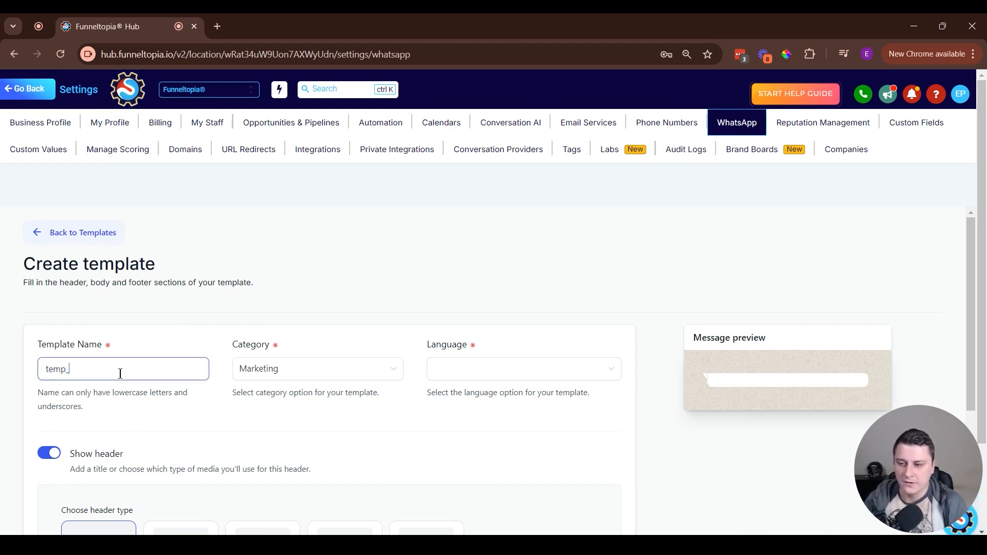
key(BackSpace)
text(1)
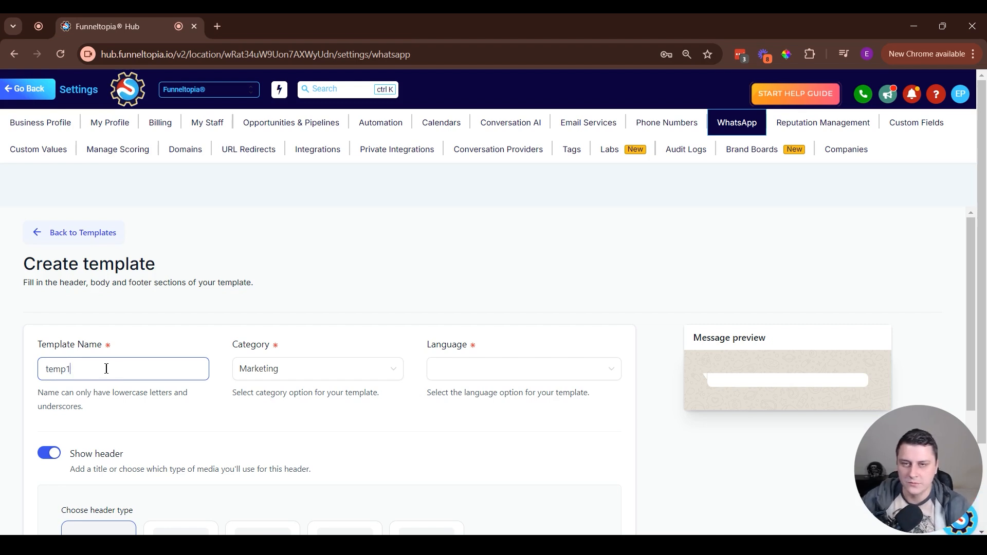
Keep the template category as Marketing and set the language to English (US).
click(276, 375)
click(379, 395)
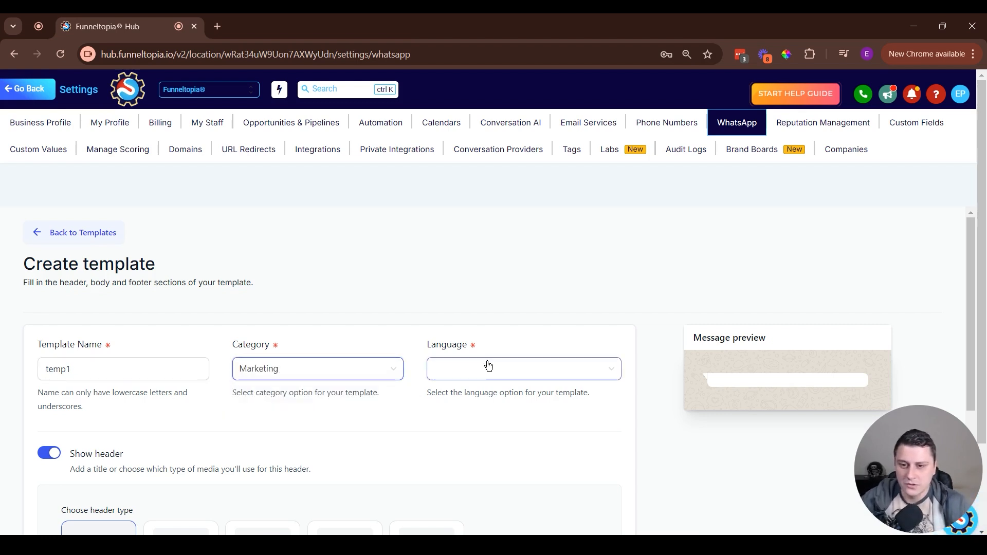
click(503, 366)
text(engli)
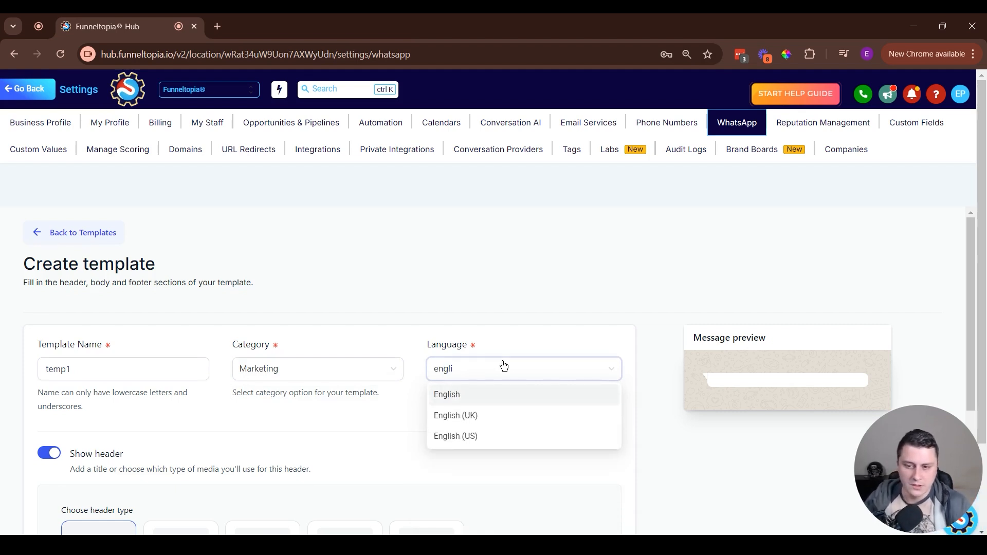
click(474, 438)
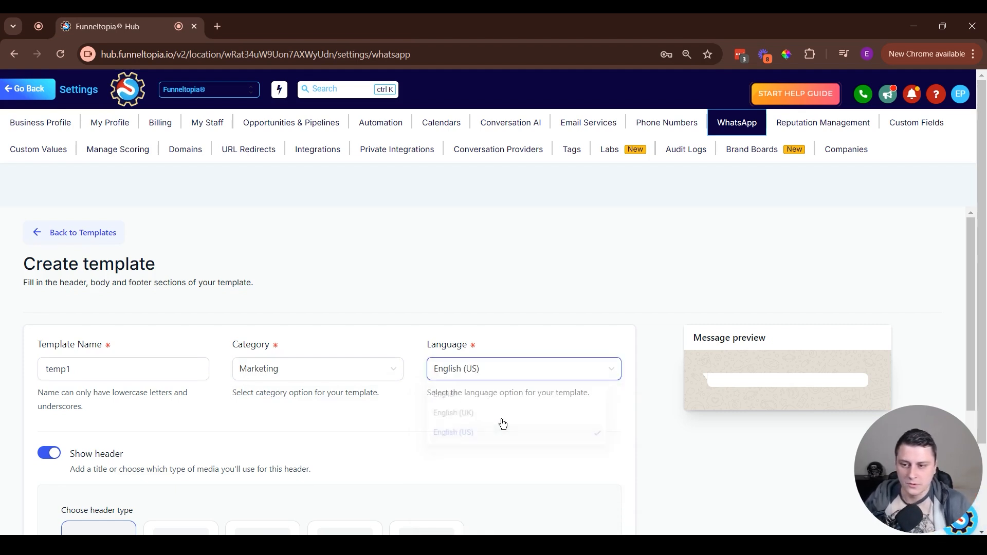
Toggle the template's header section off and back on to compare the form with and without a header.
scroll(599, 416, down, 2)
scroll(599, 417, down, 1)
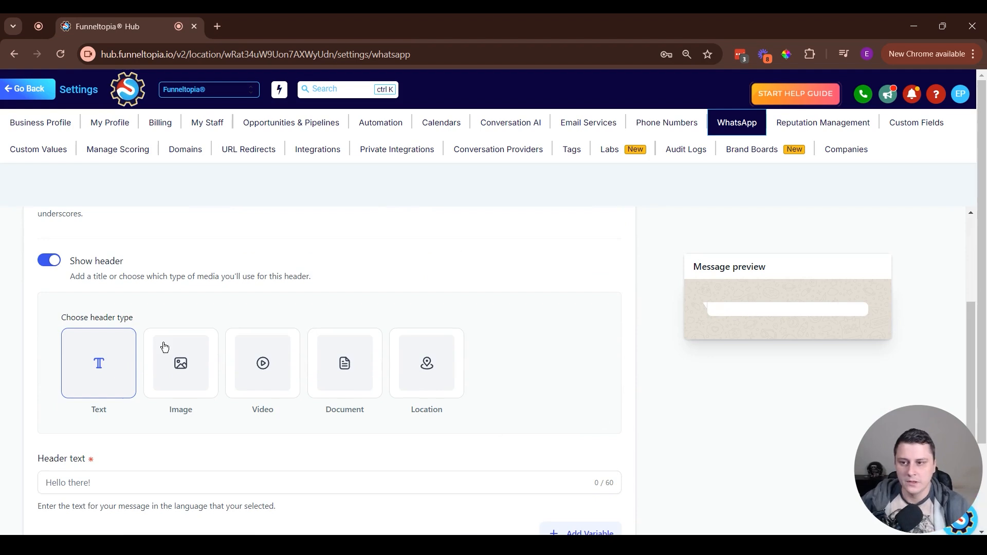
click(43, 262)
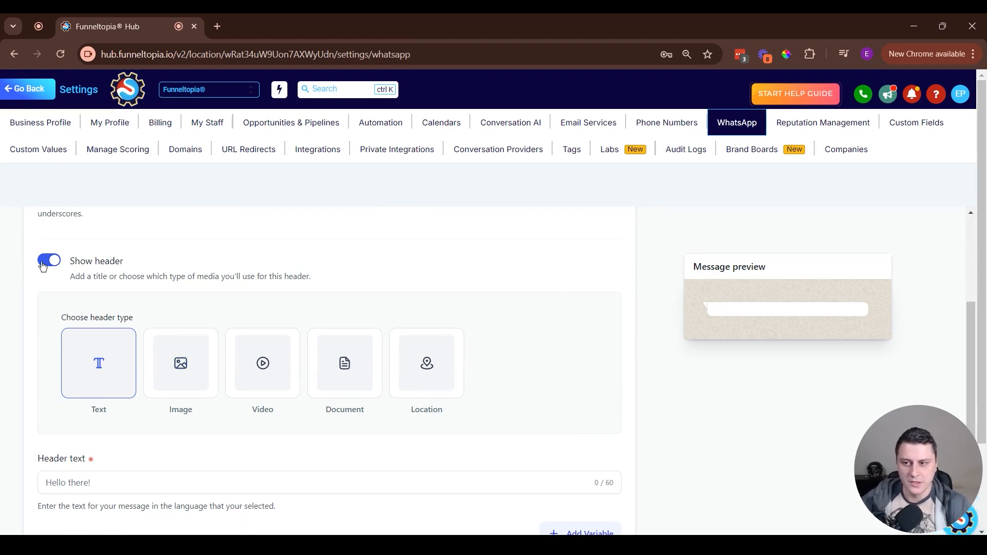
scroll(66, 300, up, 1)
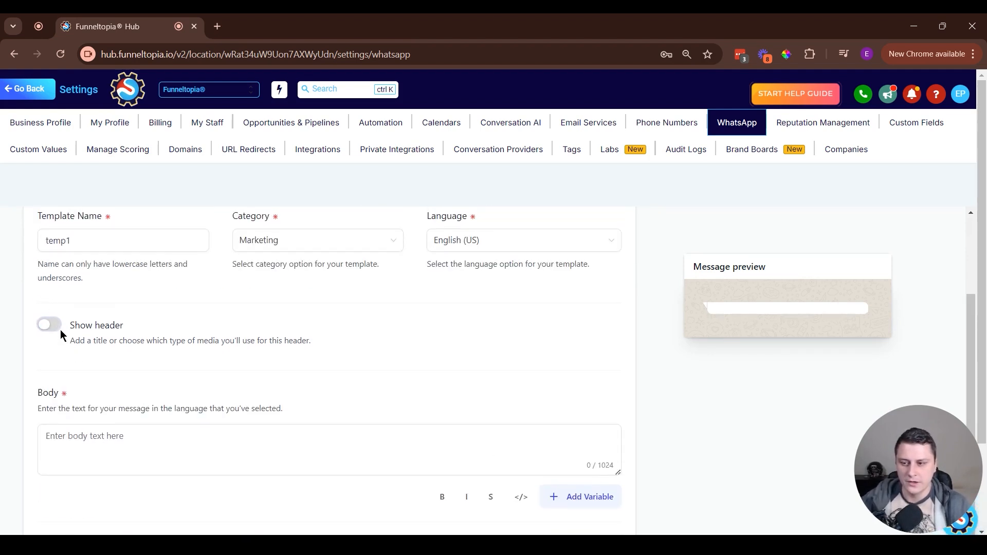
click(56, 328)
scroll(128, 357, down, 2)
scroll(81, 328, up, 2)
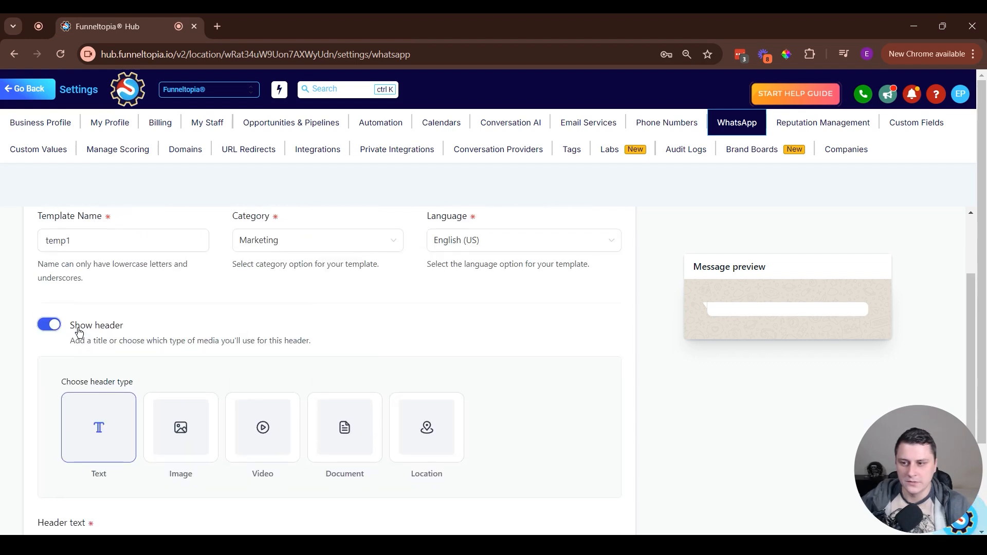
click(49, 330)
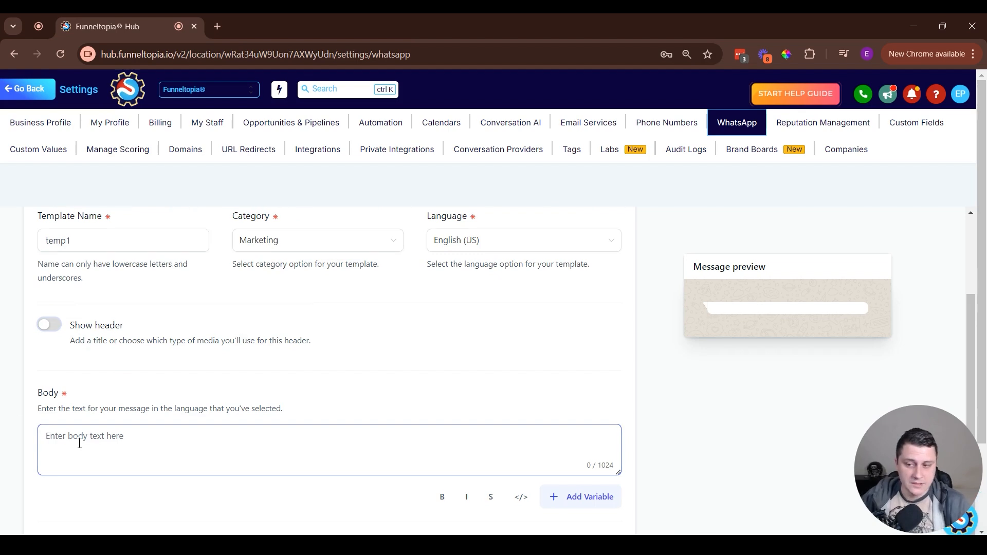
click(50, 324)
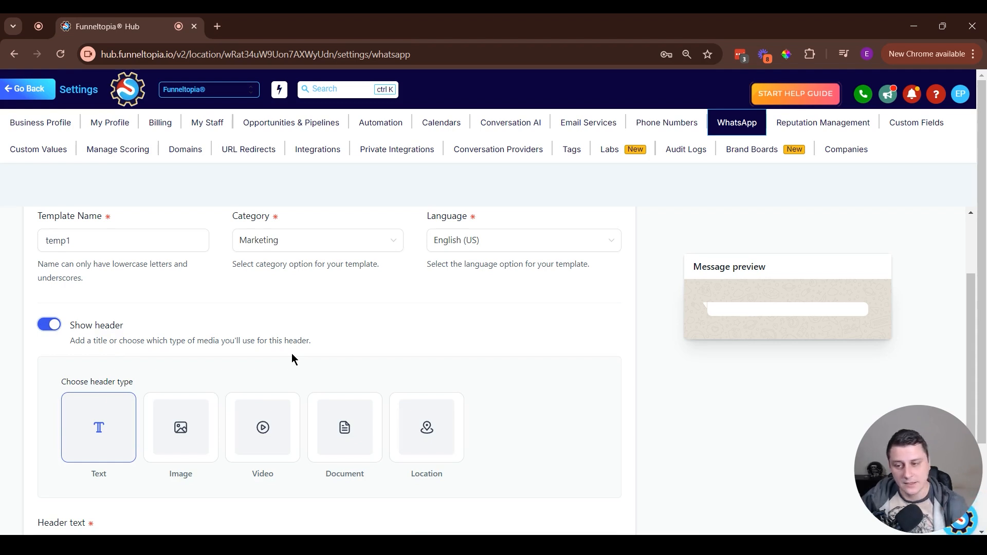
Set the header type to Image and upload Corgi logos.png as the header image.
scroll(278, 355, down, 1)
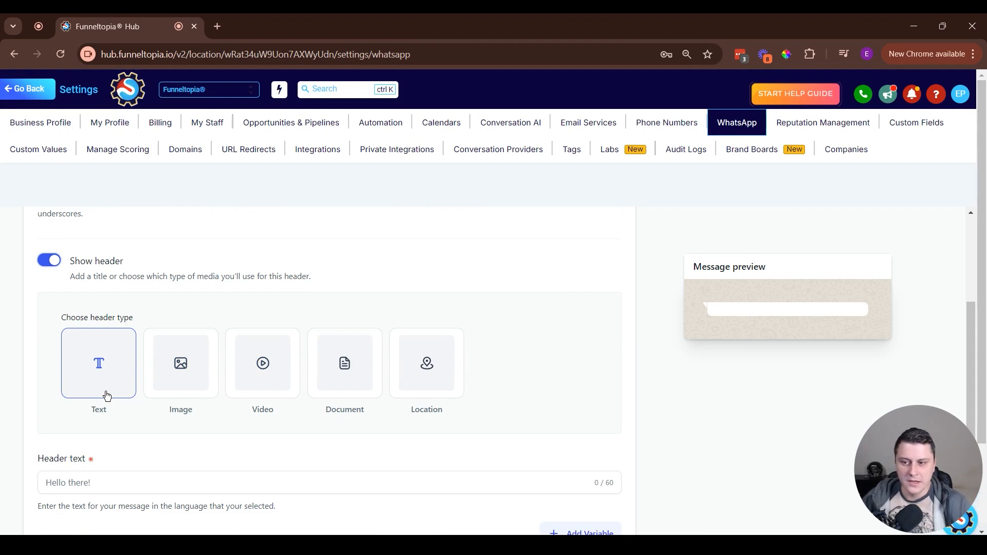
click(210, 368)
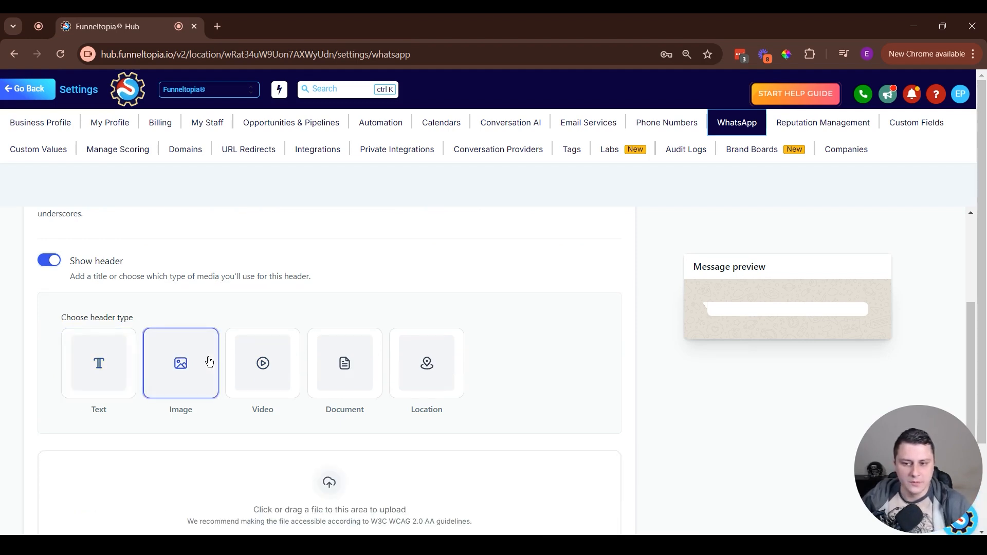
scroll(242, 357, down, 2)
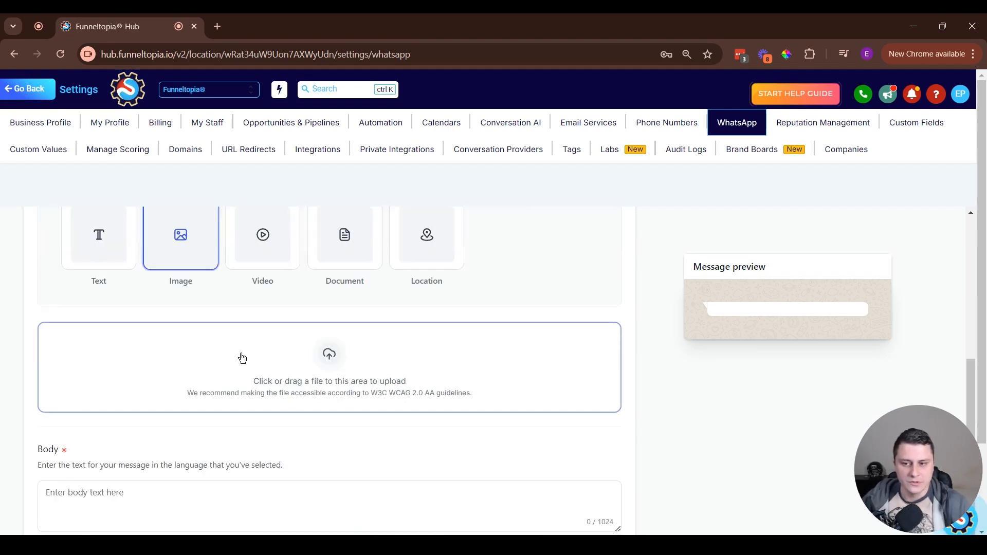
click(335, 368)
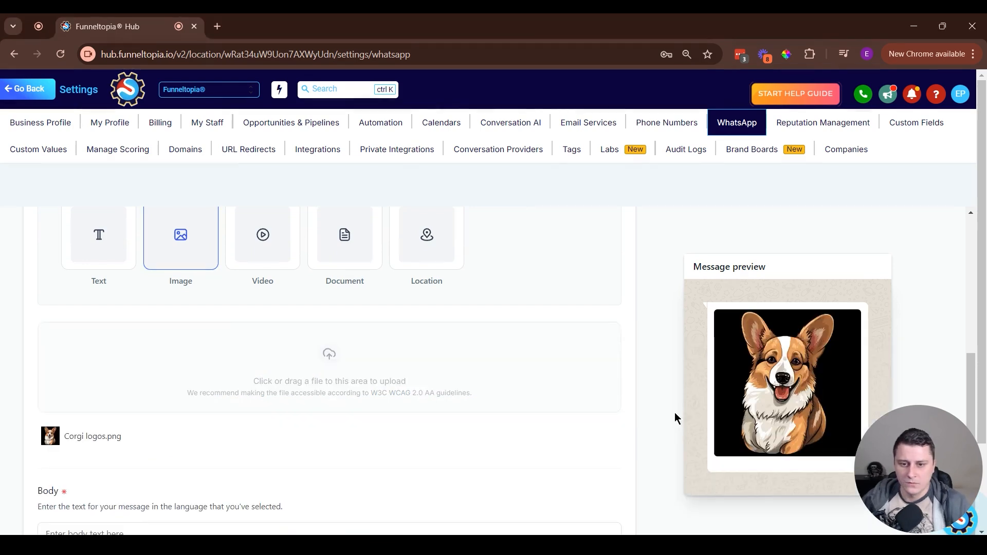
scroll(726, 368, up, 3)
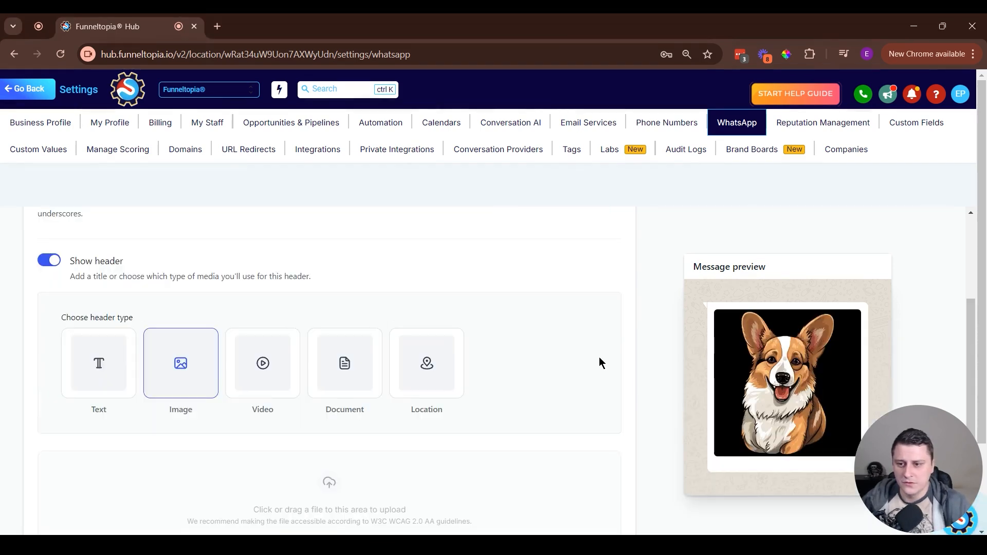
Enter "Test text here" as the template's body text.
scroll(235, 359, down, 5)
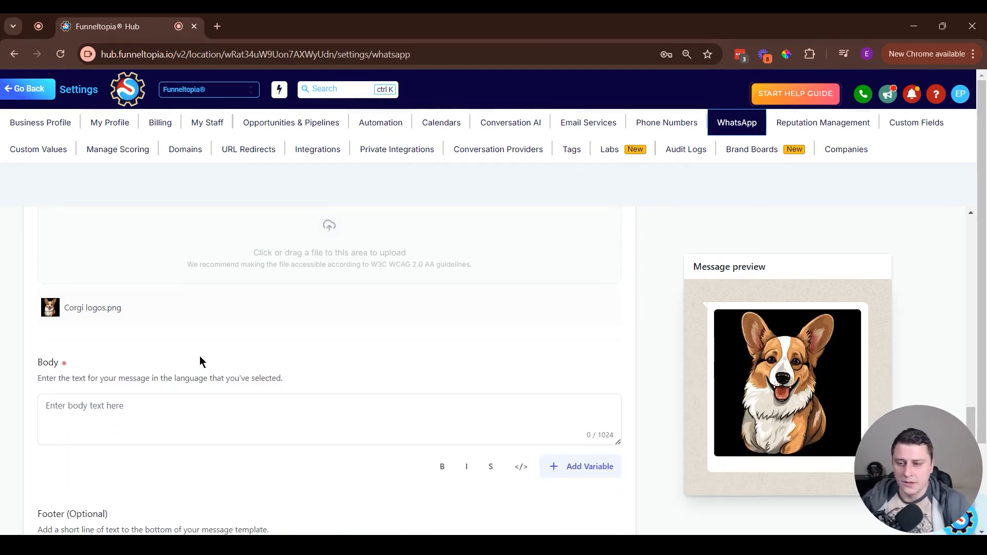
click(124, 419)
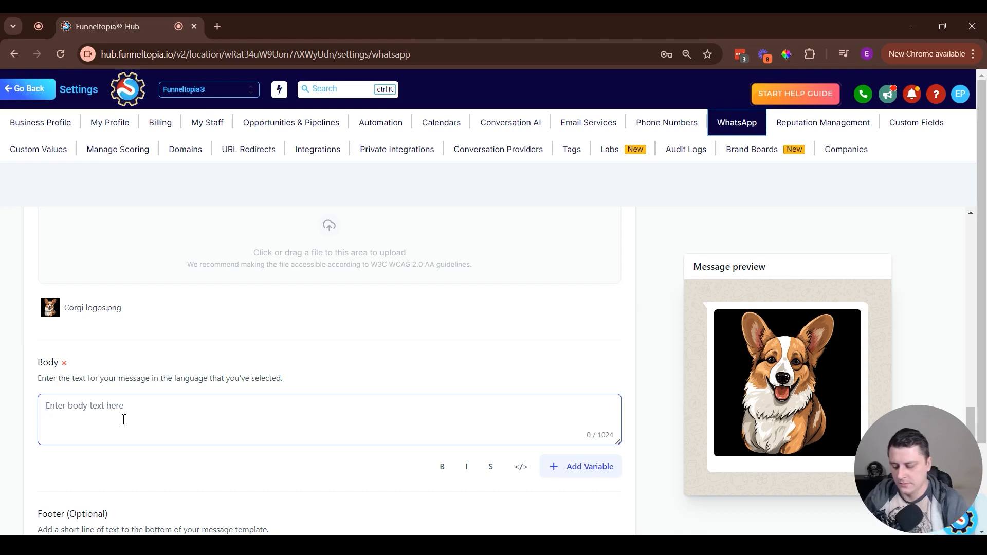
text(Test text here)
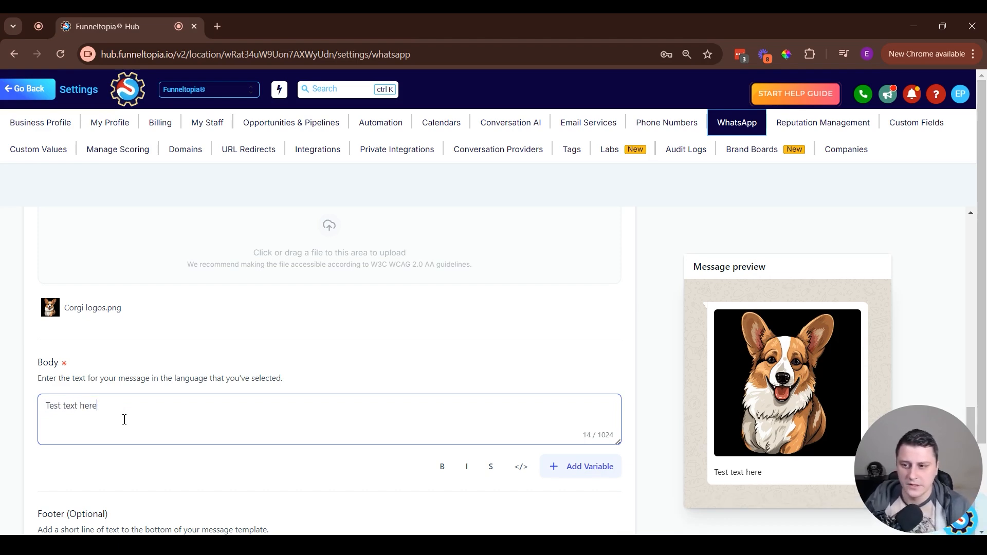
Change the template's header type to Video and bring up its file upload area.
scroll(126, 419, up, 4)
click(260, 363)
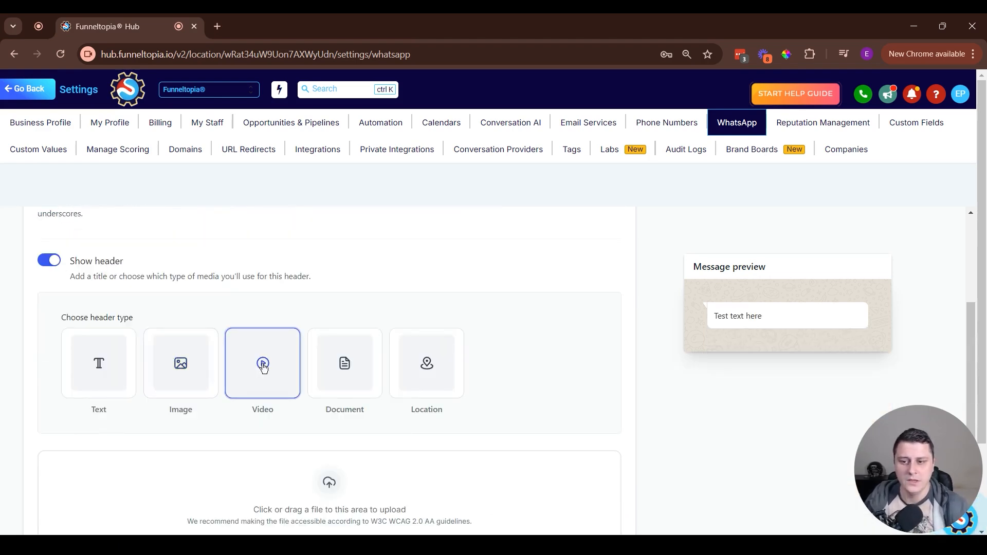
scroll(335, 360, down, 3)
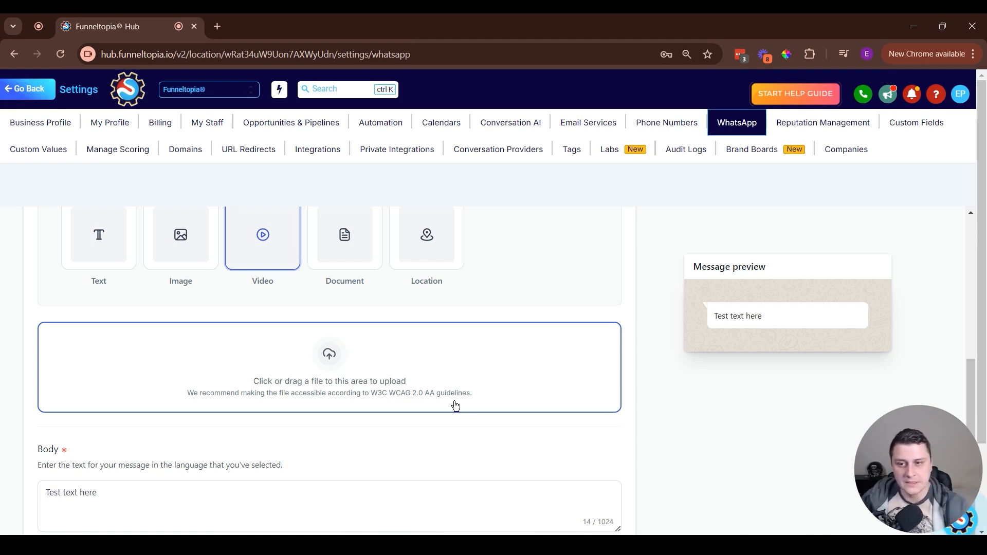
Switch the header type to Document, then to Location, and go through the latitude and longitude fields.
scroll(404, 292, up, 1)
click(364, 306)
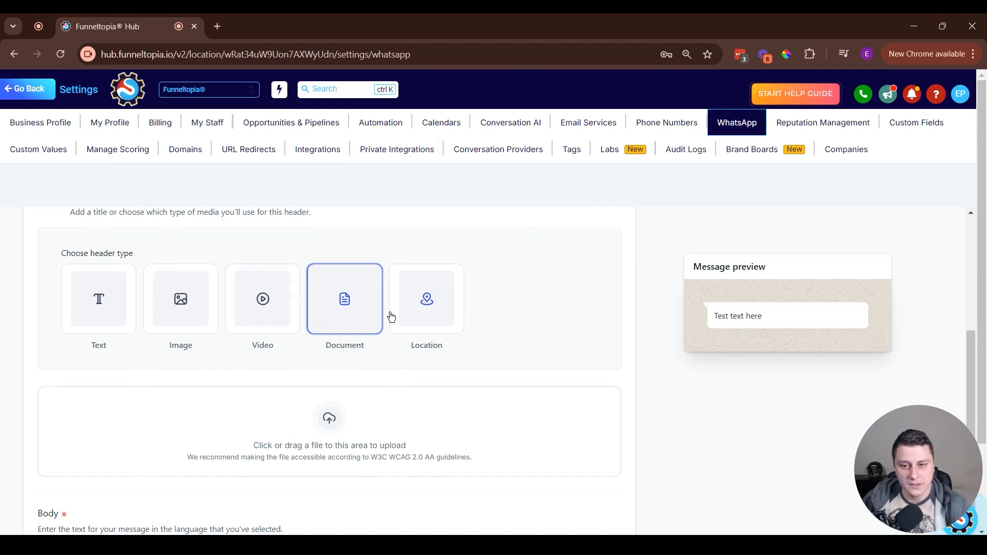
click(419, 310)
click(110, 427)
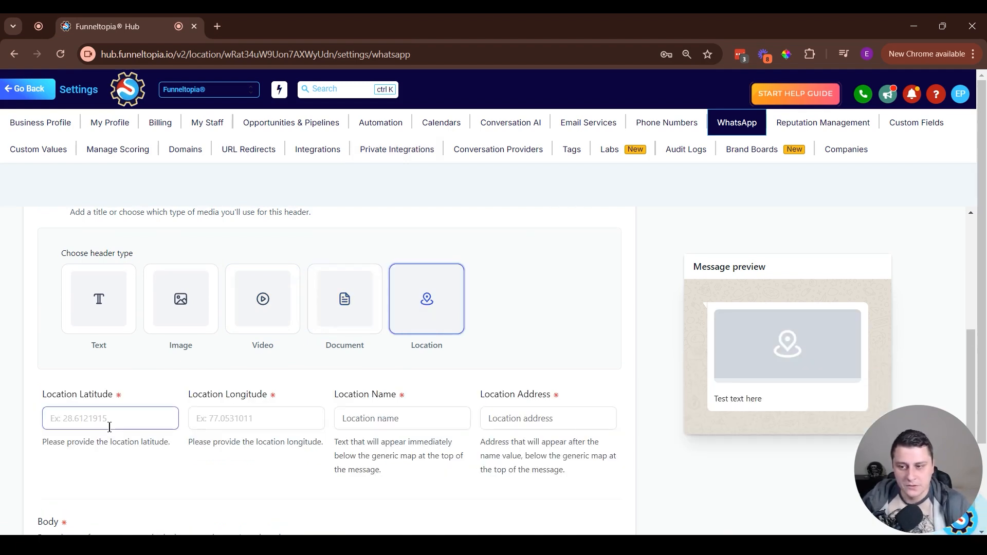
click(265, 422)
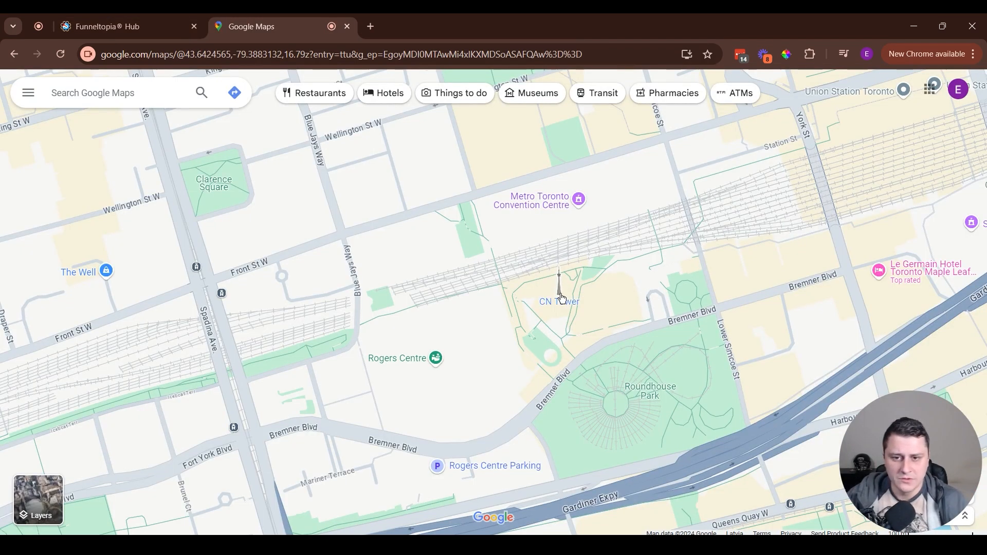
Copy the CN Tower's coordinates from Google Maps and return to the Funneltopia template form.
right_click(562, 299)
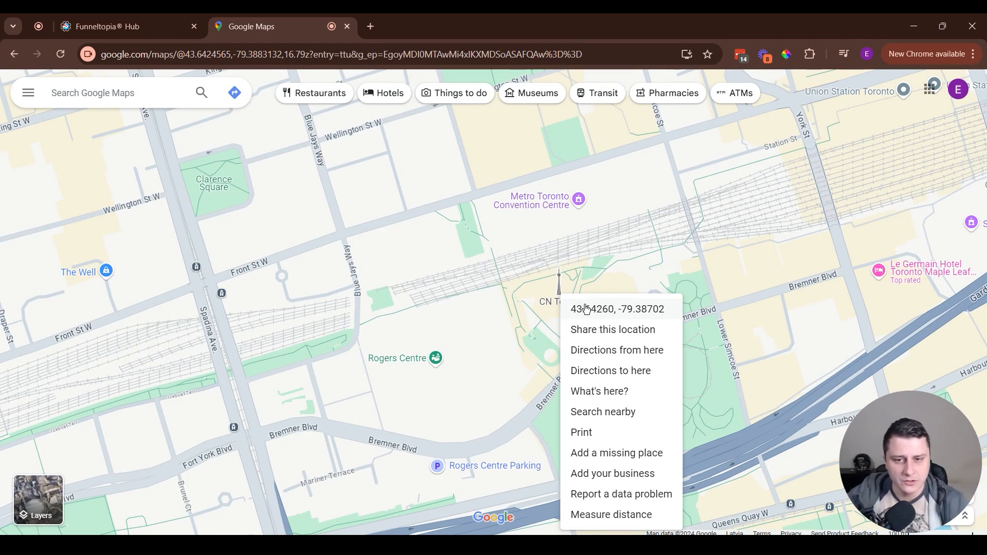
click(602, 309)
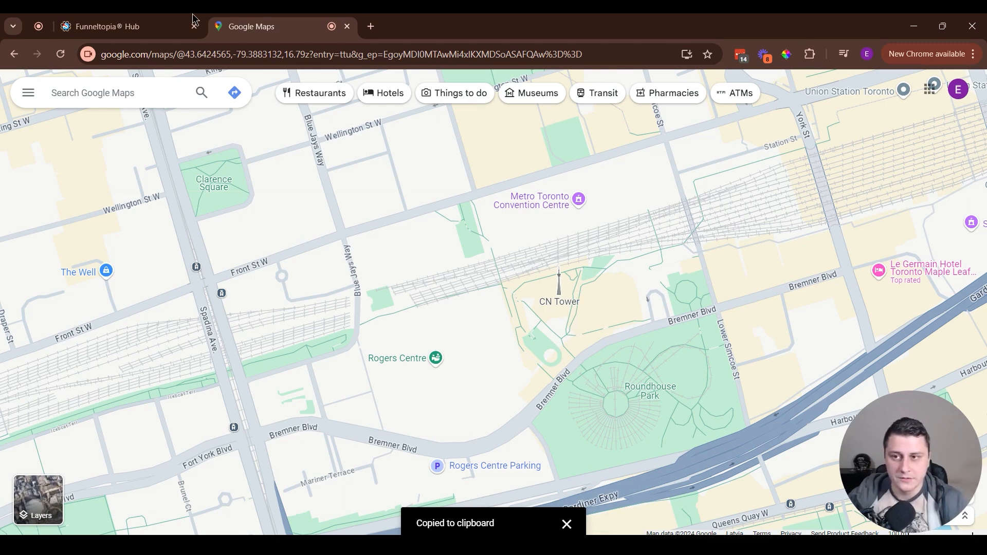
click(134, 26)
drag(844, 495, 937, 493)
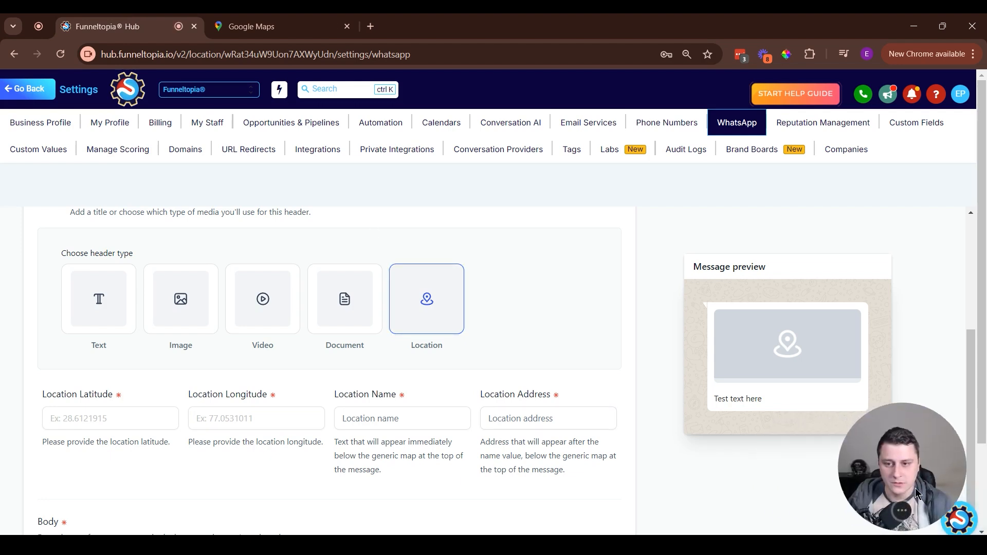
Set the header location's latitude to 43.642599980461 and its longitude to -79.38702408086876 from the copied coordinates.
click(106, 412)
key(ctrl+v)
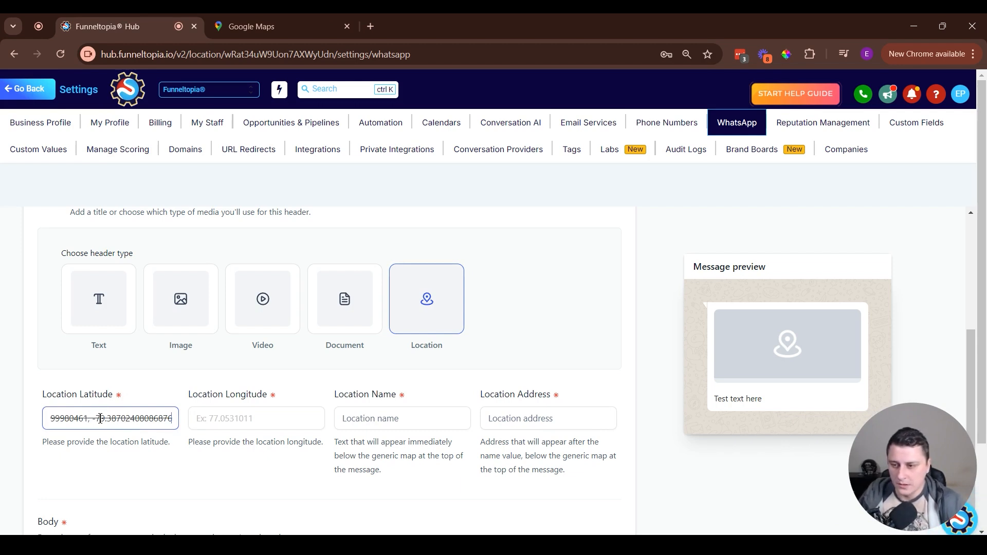
drag(93, 419, 352, 438)
key(BackSpace)
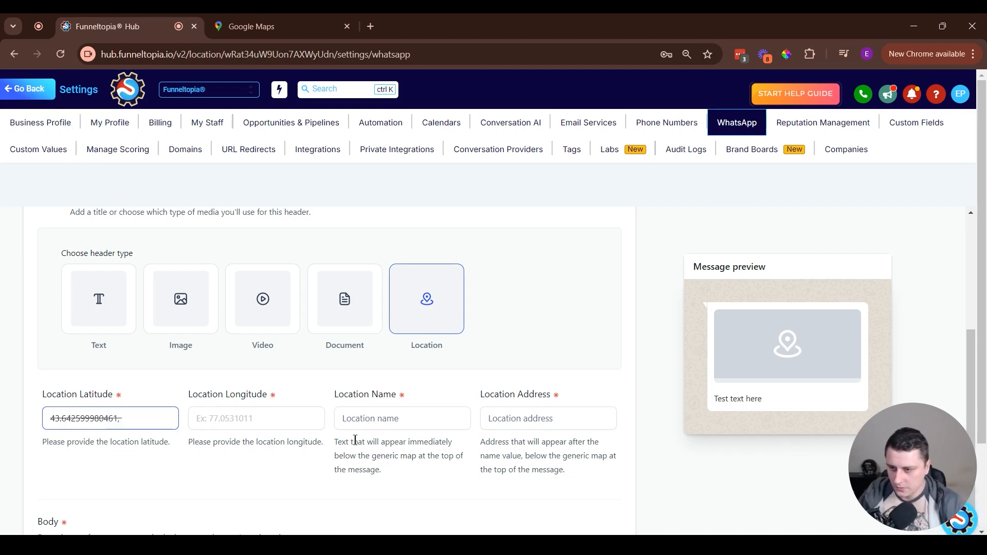
key(BackSpace)
click(218, 417)
key(ctrl+v)
click(228, 472)
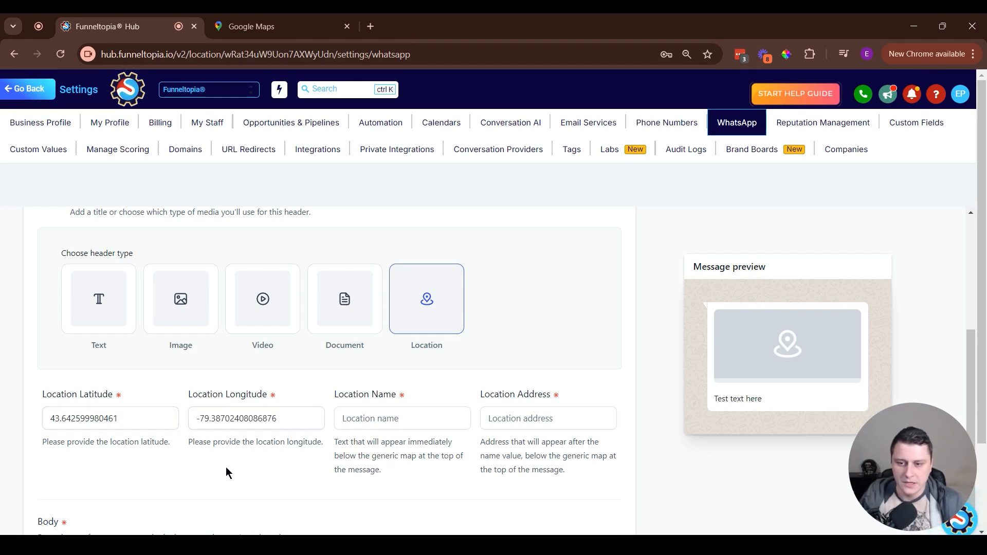
Enter "CN Tower" as the location name and "Toronto, ON" as the location address.
click(377, 418)
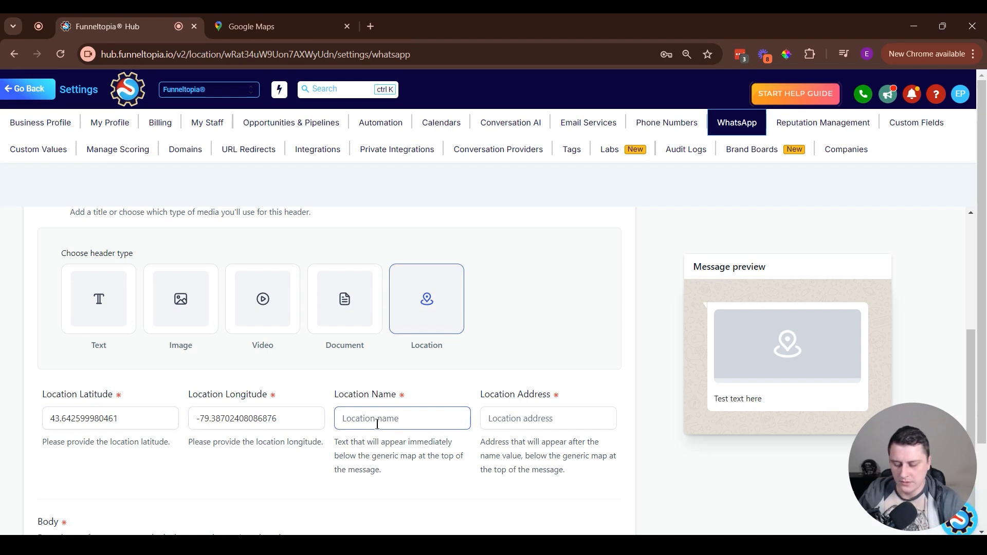
text(CN Tower)
key(Tab)
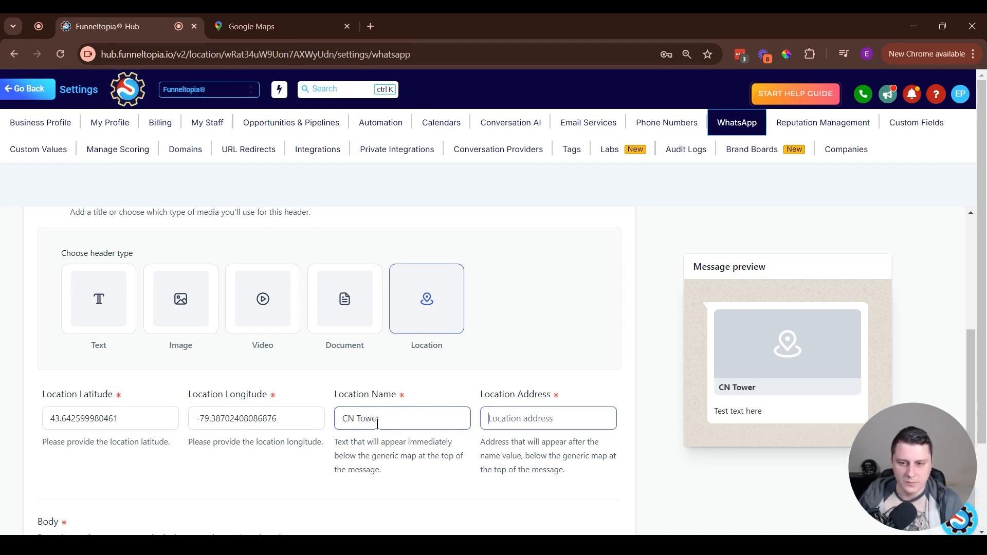
text(Toronto, ON)
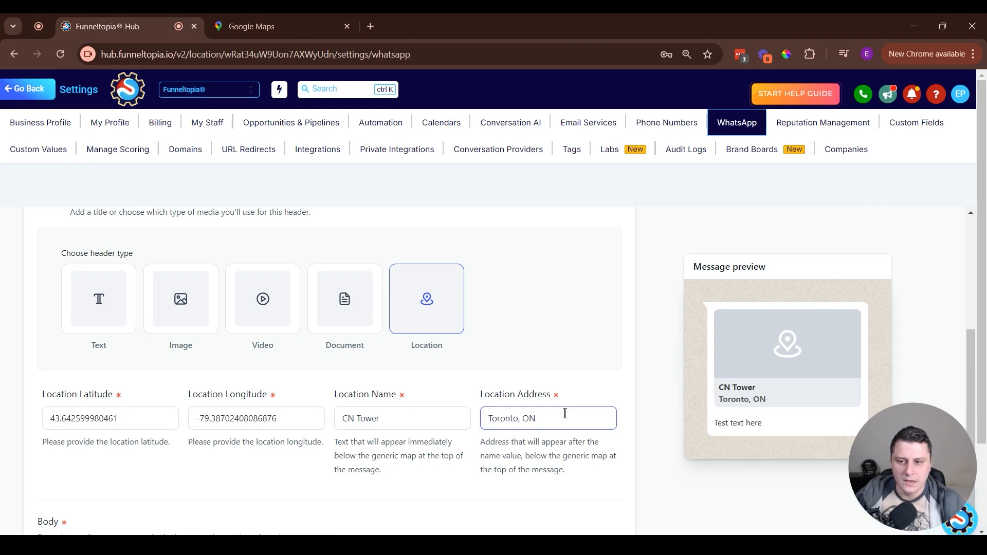
click(355, 483)
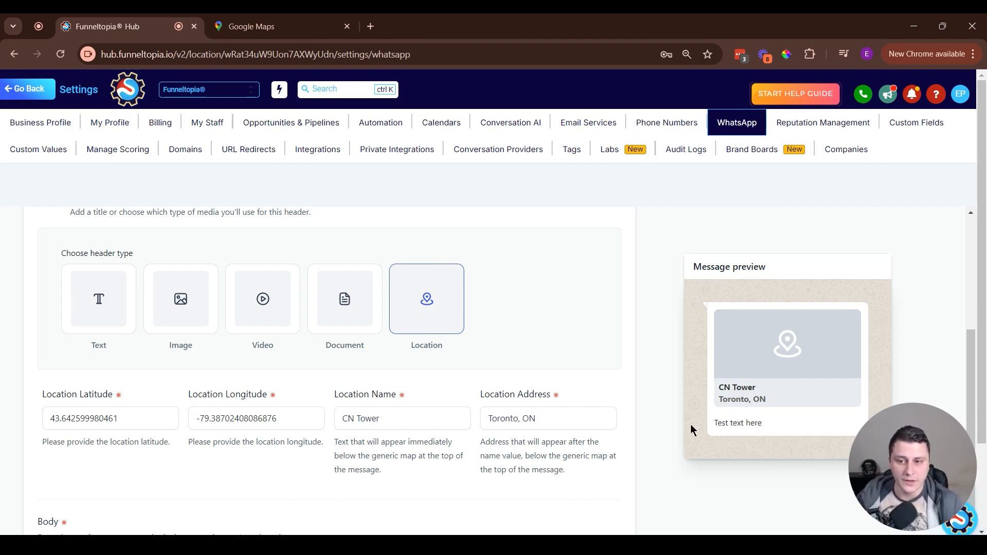
Change the template's header type to Text and enter "Welcome!" as the header text.
scroll(24, 393, down, 4)
scroll(198, 392, up, 3)
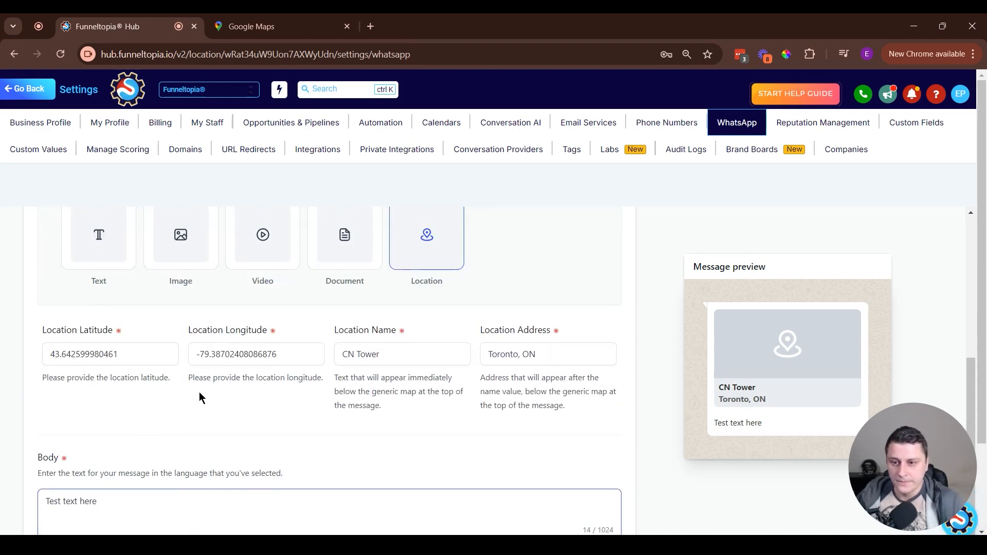
click(84, 306)
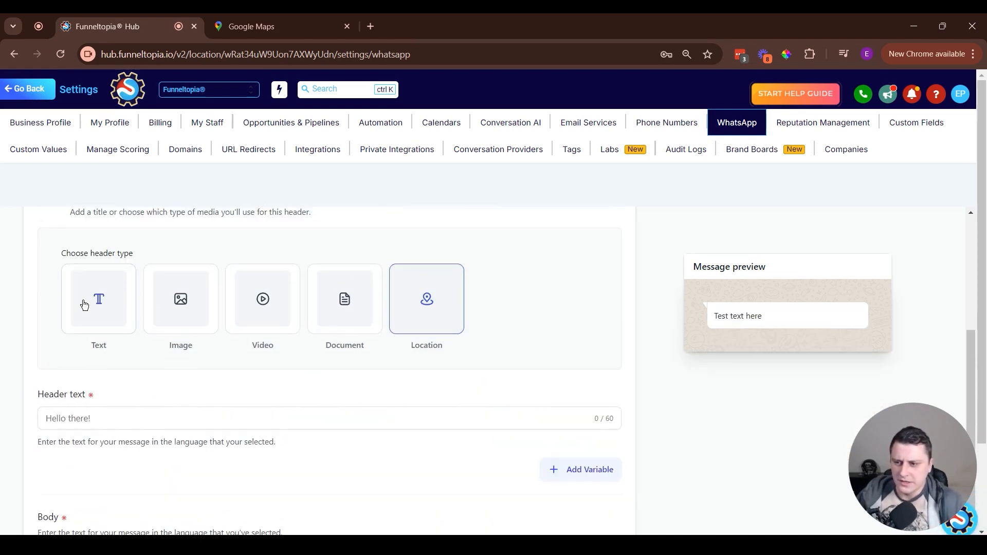
click(134, 421)
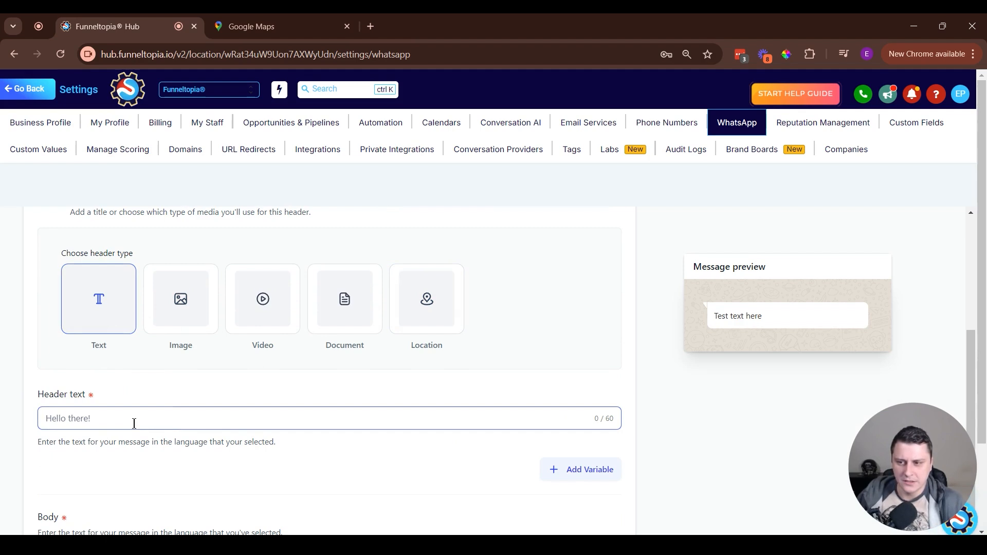
scroll(254, 438, down, 1)
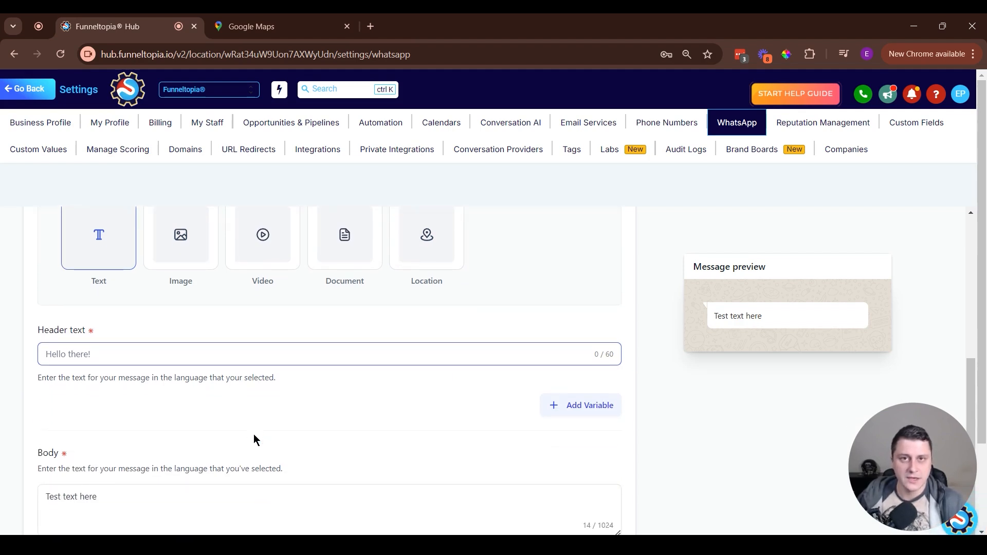
text(Welcome!)
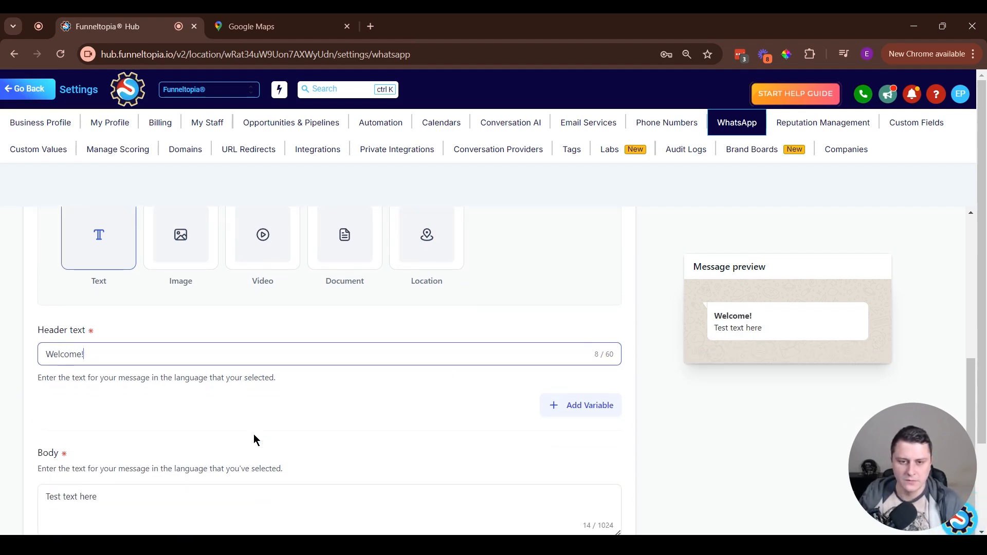
scroll(301, 443, down, 2)
click(151, 371)
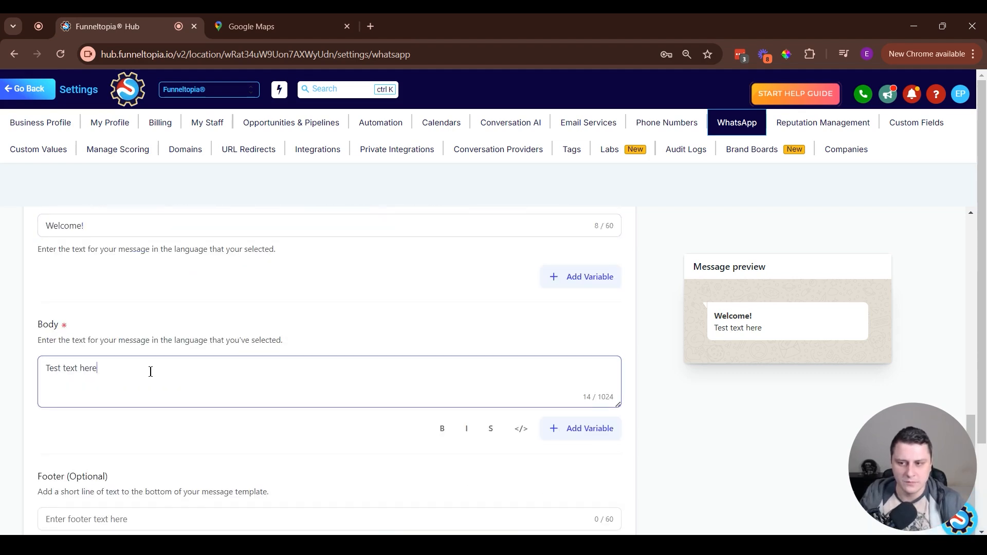
triple_click(150, 371)
scroll(185, 374, up, 2)
scroll(185, 374, down, 2)
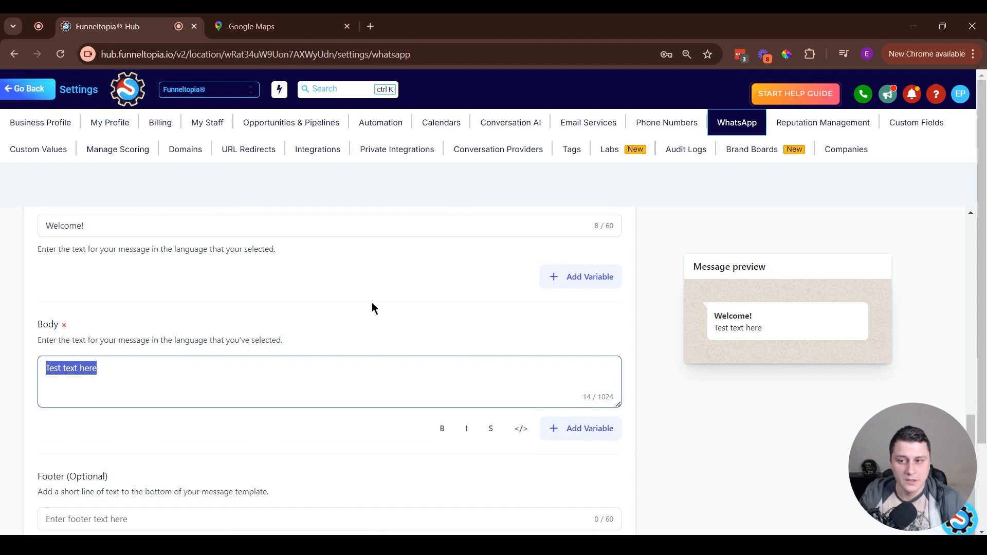
Add a variable to the header text after "Welcome" and map it to the contact's First Name field.
scroll(372, 309, up, 1)
click(88, 292)
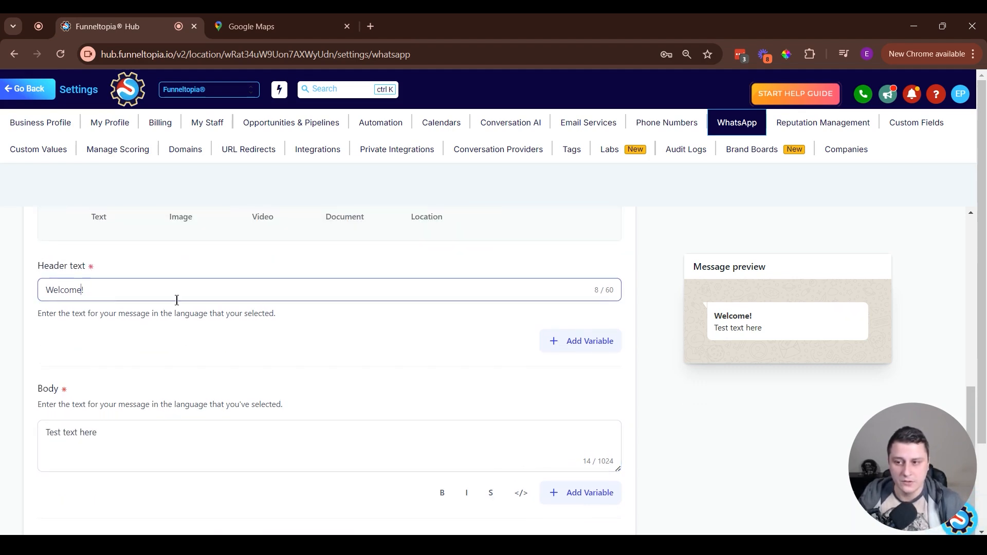
click(586, 342)
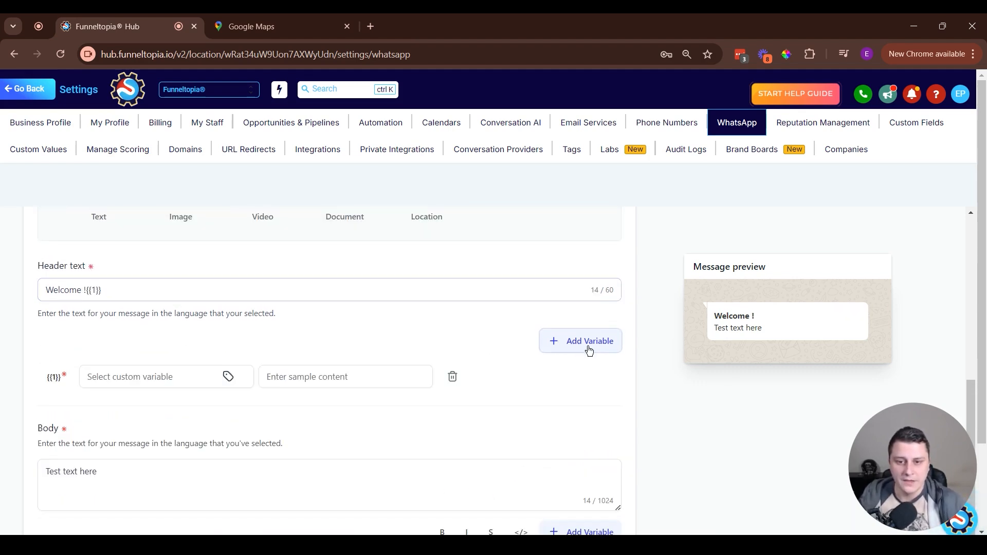
click(227, 379)
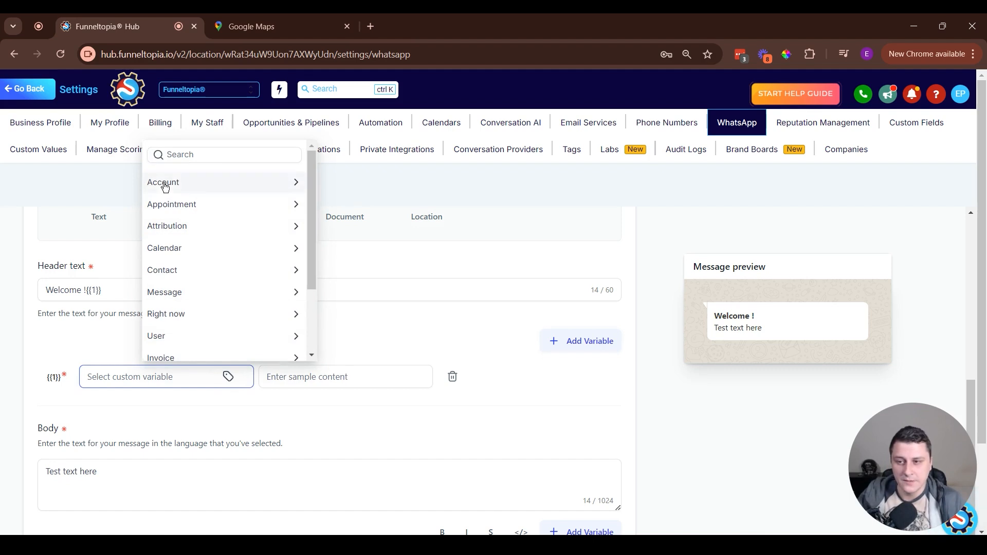
click(206, 182)
click(205, 200)
click(206, 271)
click(205, 223)
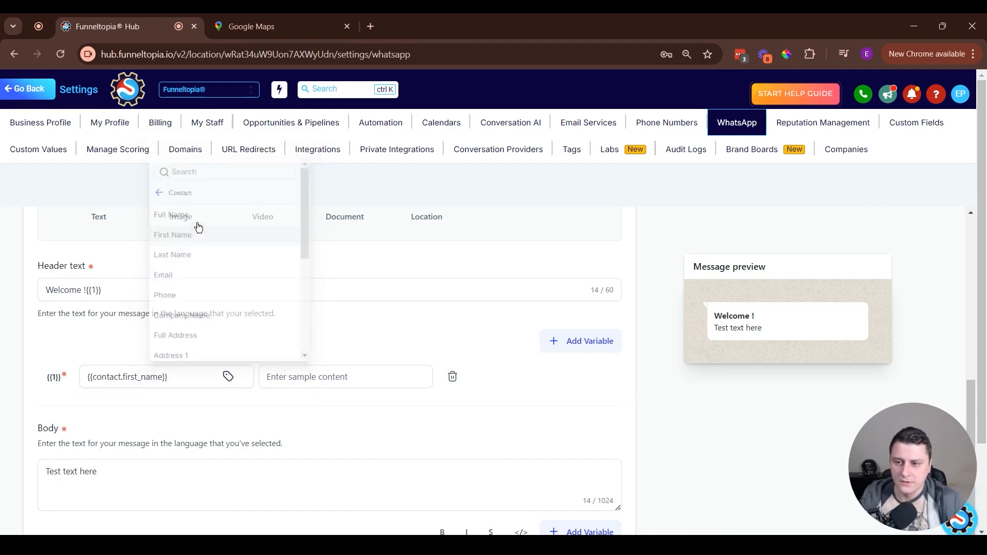
Enter "Name" as the variable's sample content and move the exclamation mark behind the variable, making the header "Welcome {{1}}!".
click(343, 379)
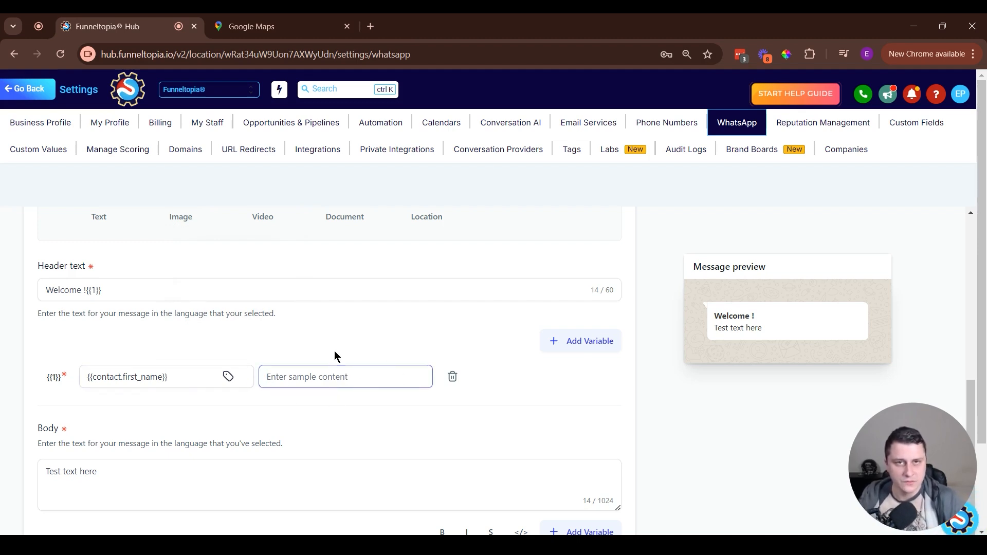
text(Name)
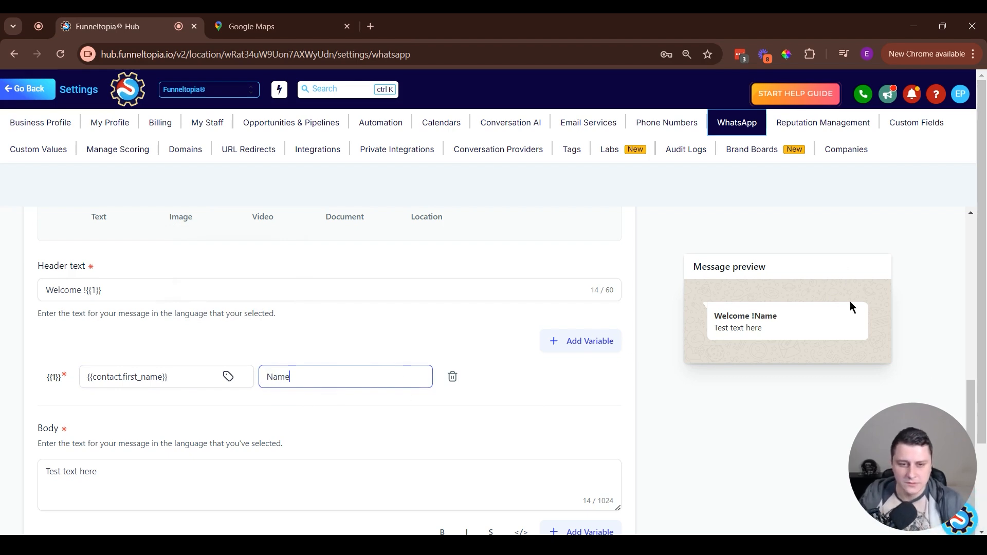
click(125, 289)
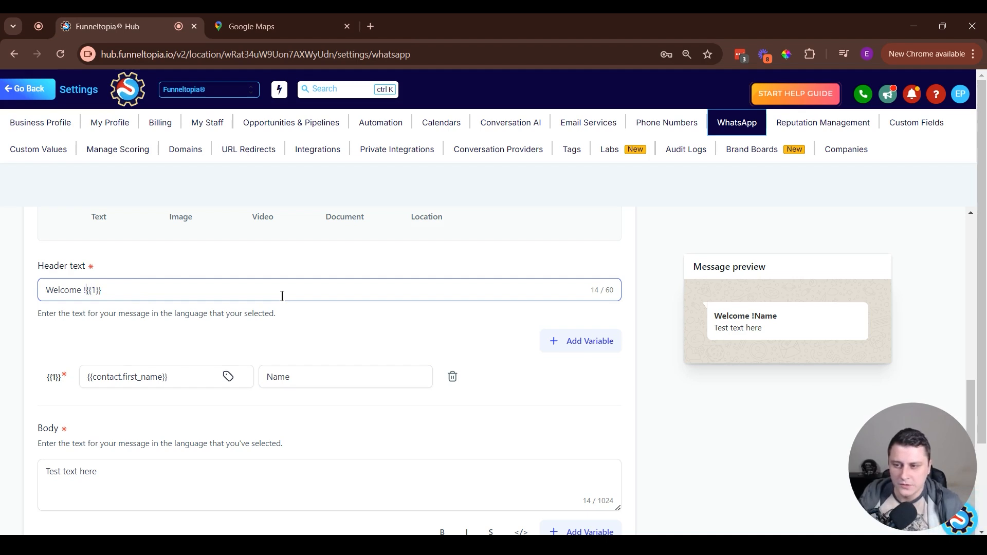
key(BackSpace)
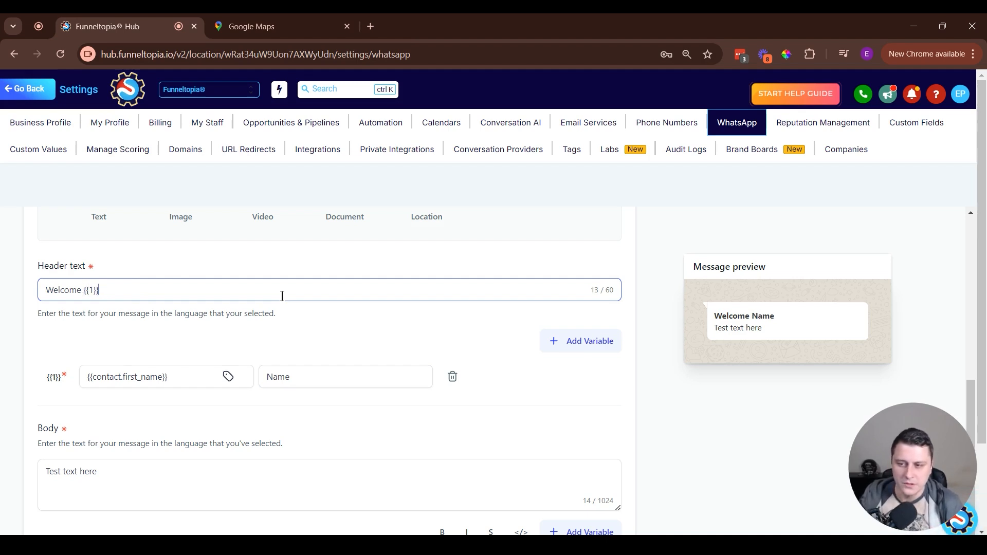
key(shift+Left)
key(shift+Left)
key(shift+Left)
key(shift+Left)
key(shift+Left)
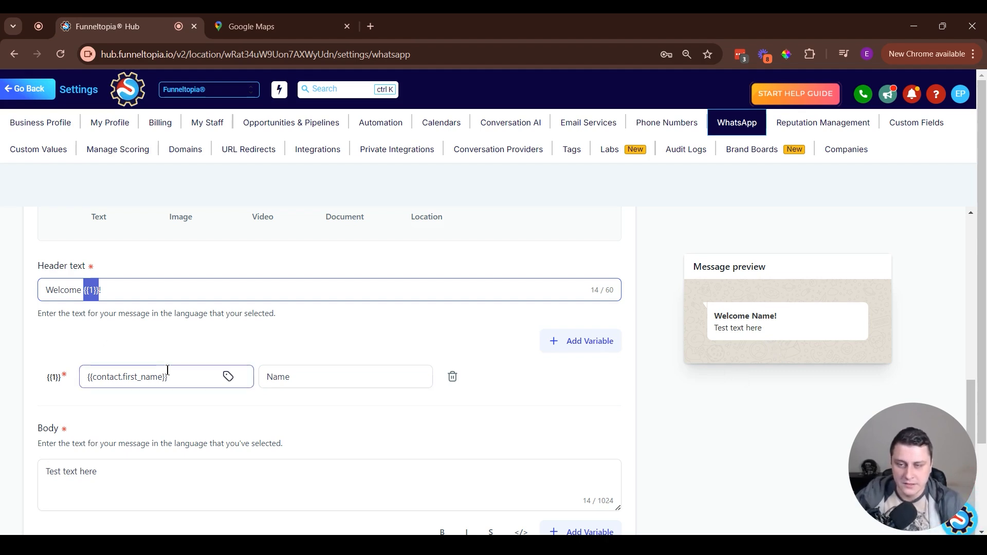
Enter "See you there!" as the template's footer text.
scroll(98, 391, down, 3)
scroll(95, 408, down, 3)
click(78, 354)
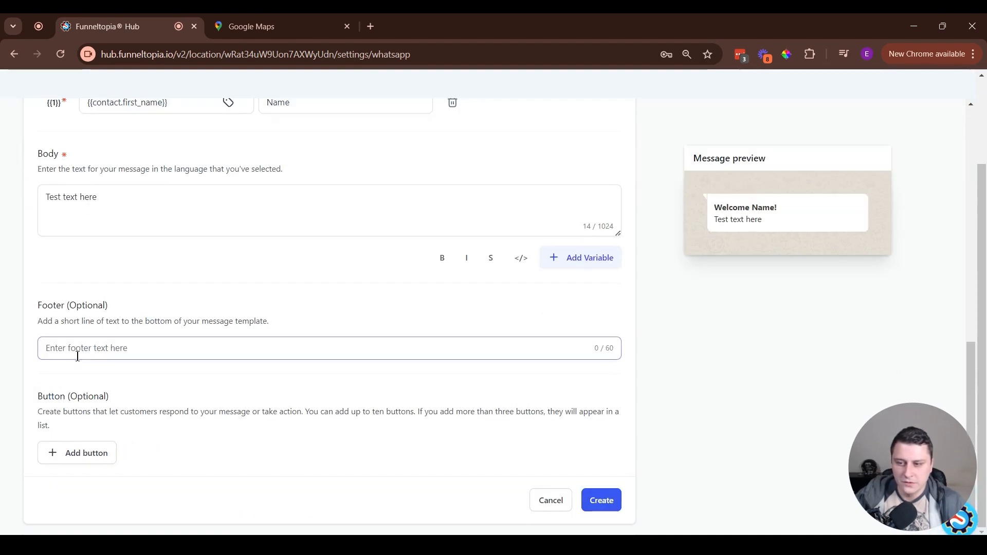
text(S)
key(BackSpace)
text(See you there!)
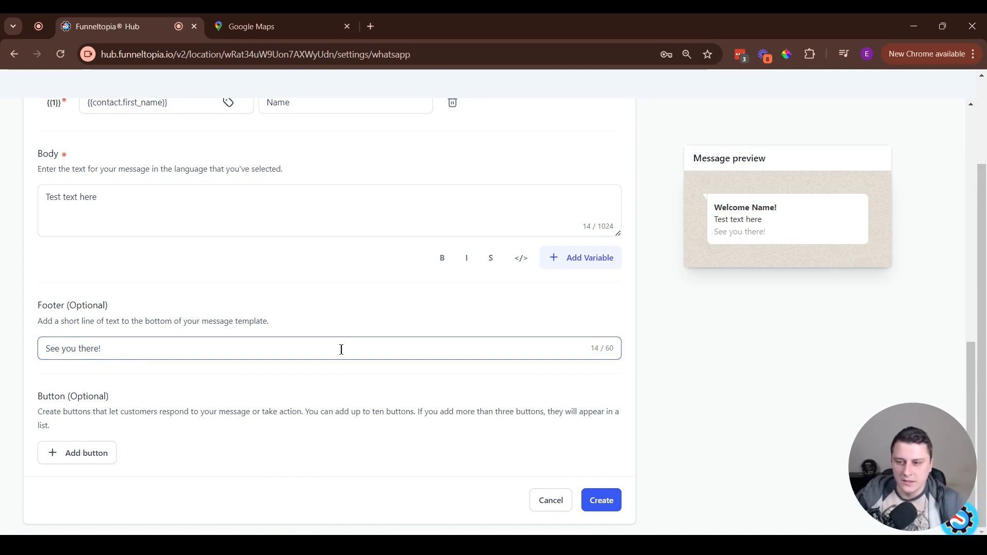
Look through the quick reply and call-to-action button types available for the template, and close the list without adding one.
click(82, 455)
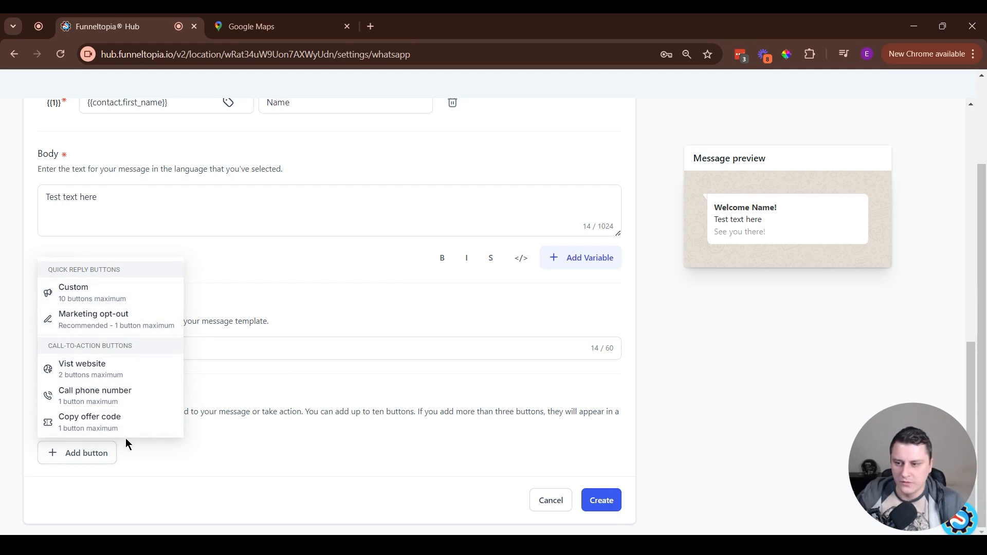
click(266, 428)
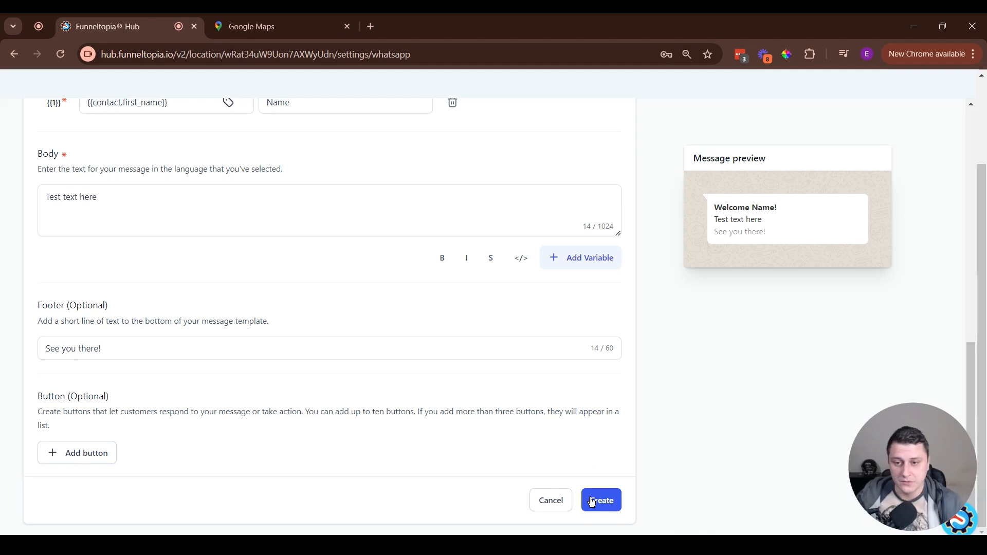
Close the Google Maps page and return to the beginning of the template form.
scroll(506, 371, up, 10)
click(347, 26)
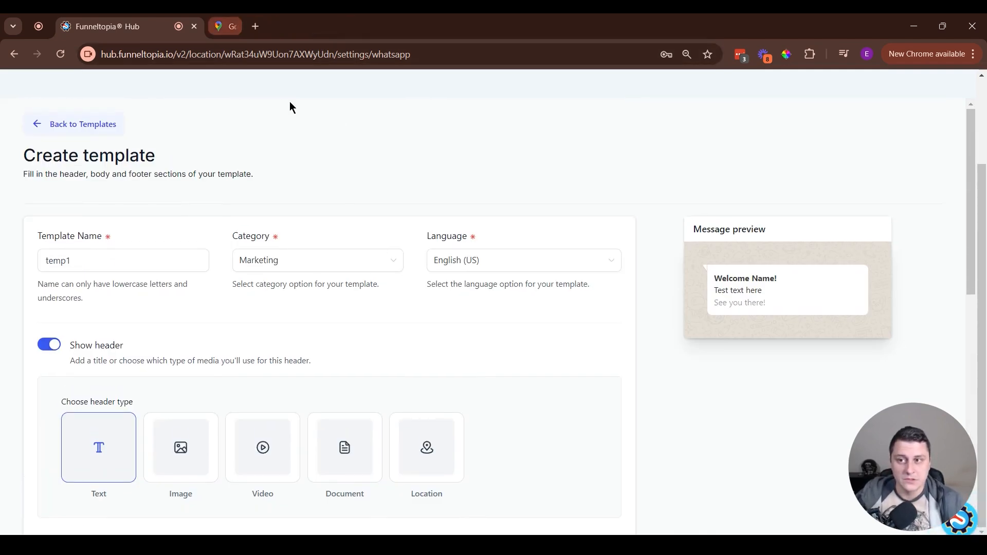
scroll(264, 223, up, 2)
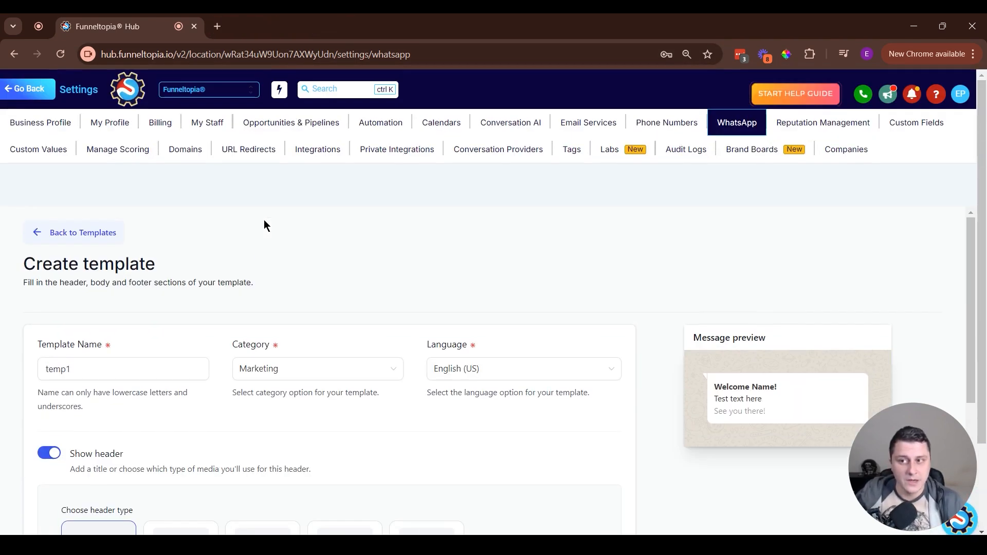
Leave the settings, search the contact list by the test contact's first name, and open that contact's record.
click(20, 94)
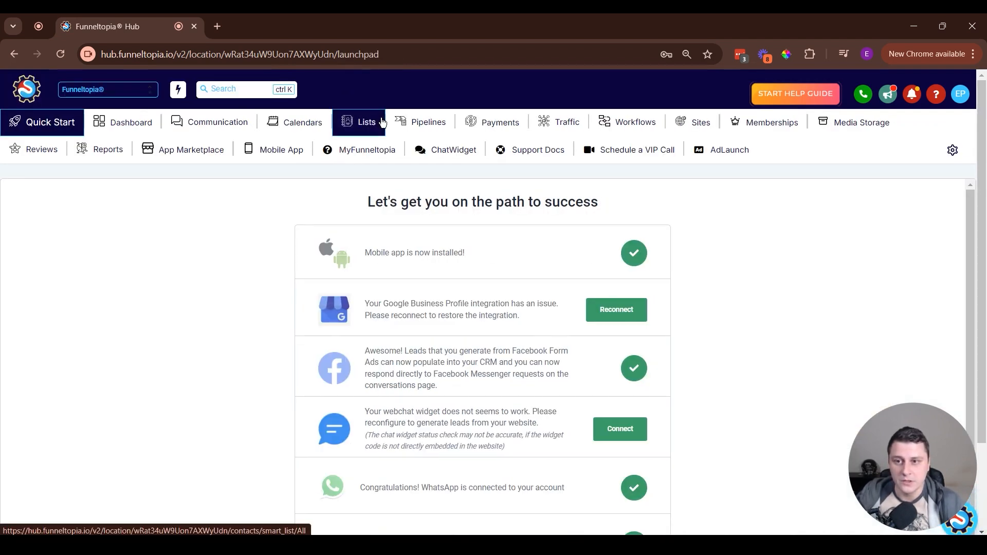
click(382, 122)
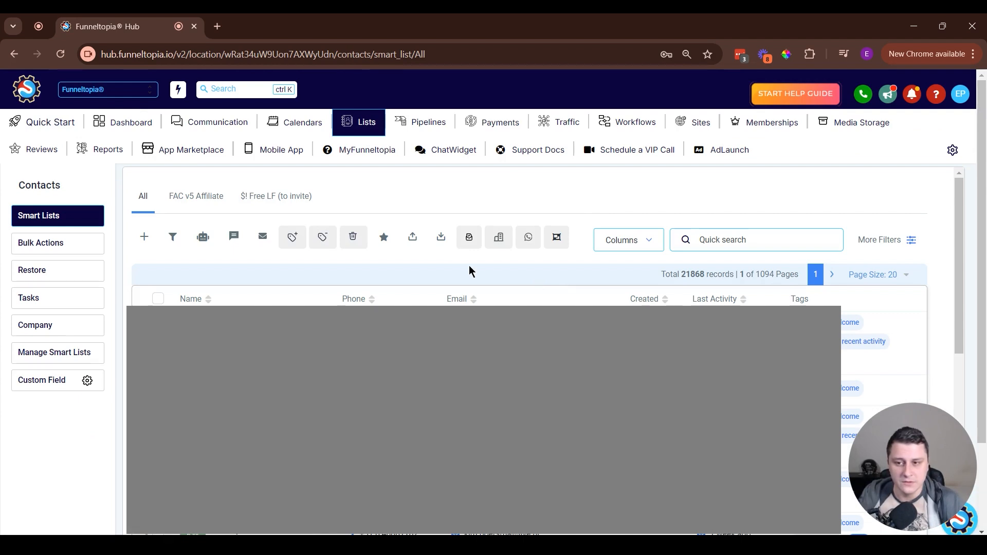
click(770, 241)
text(edgars)
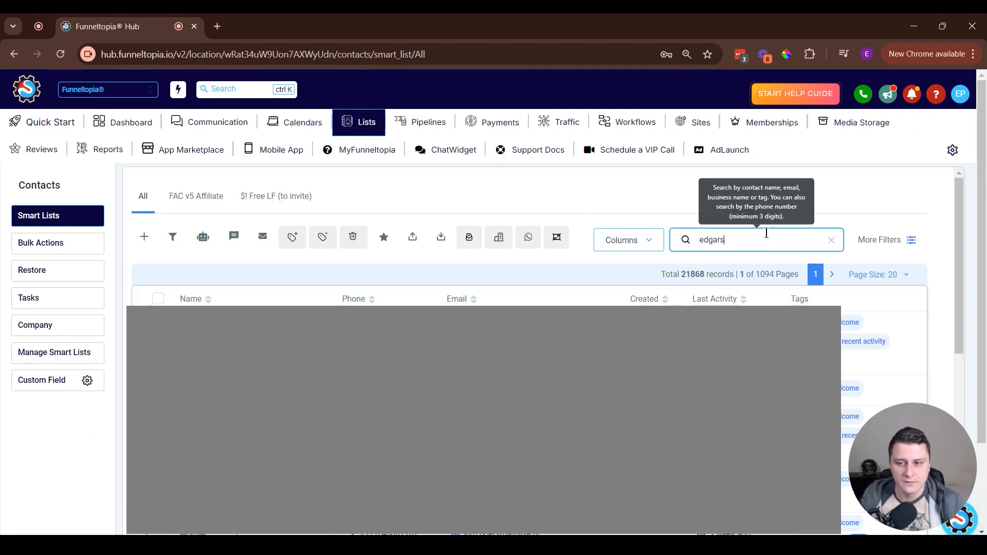
click(578, 314)
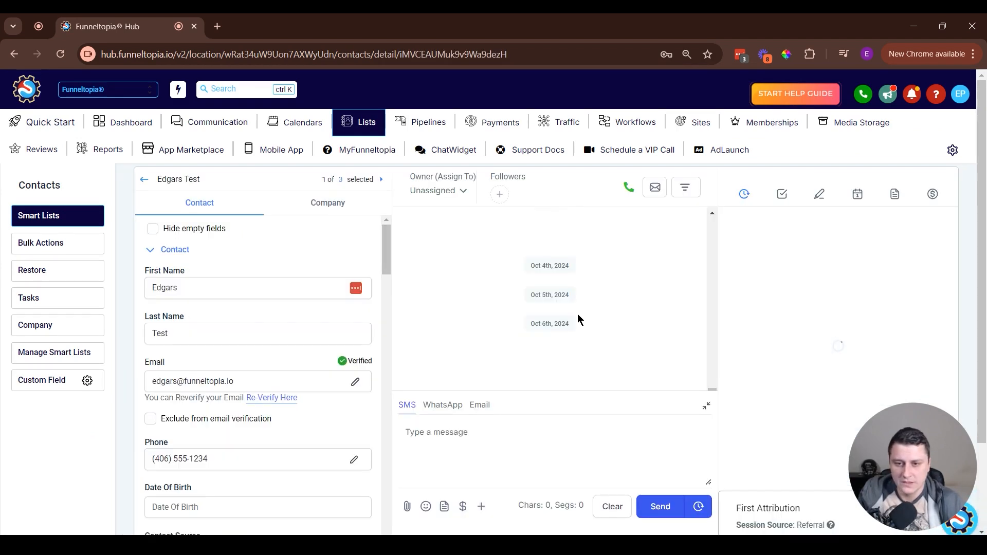
View the WhatsApp templates available for starting a chat with this contact, and close the template selection without using one.
click(439, 407)
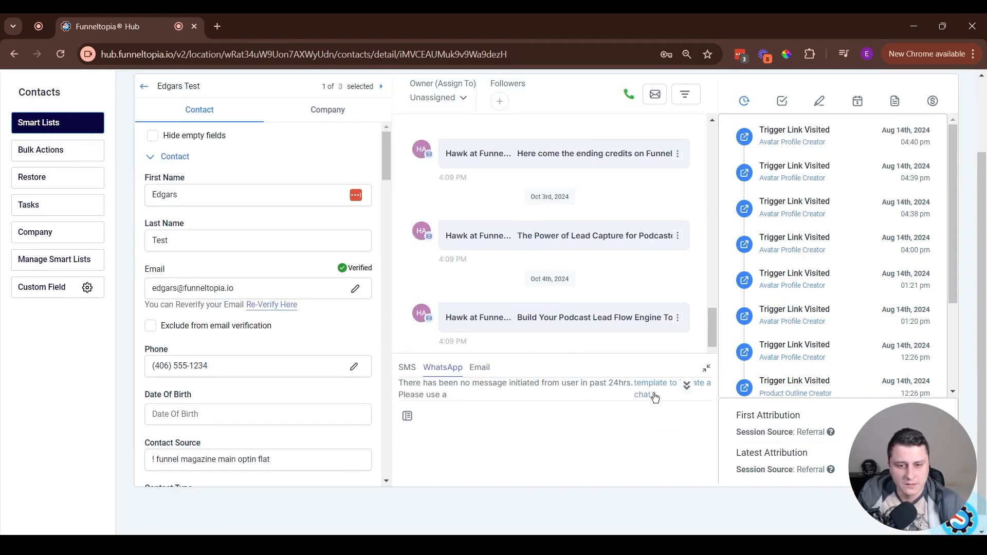
scroll(669, 404, down, 1)
click(652, 368)
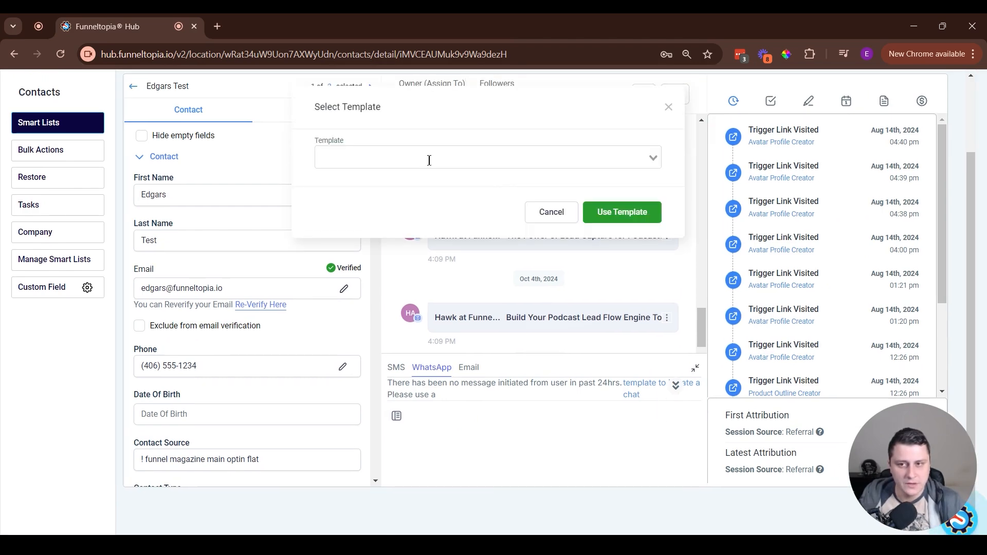
click(652, 161)
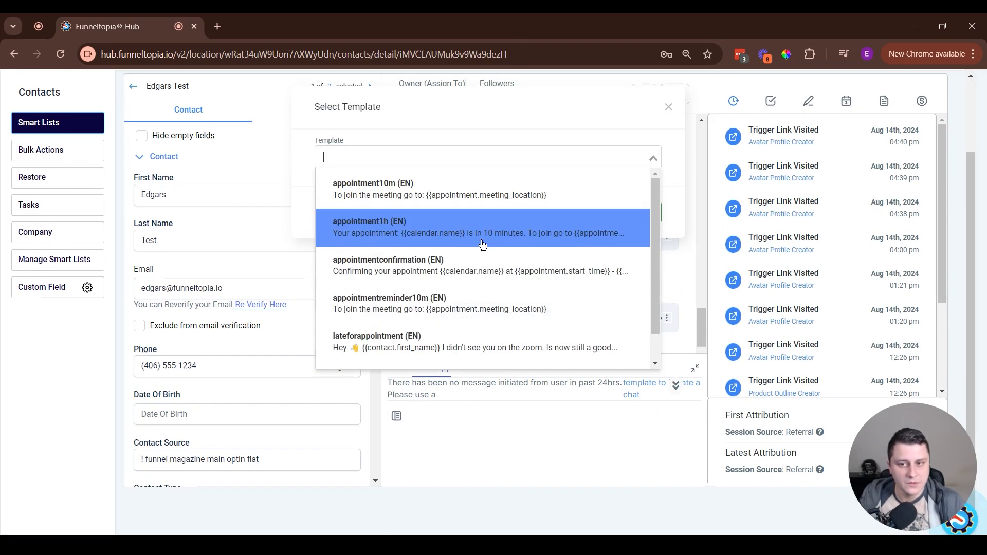
click(609, 156)
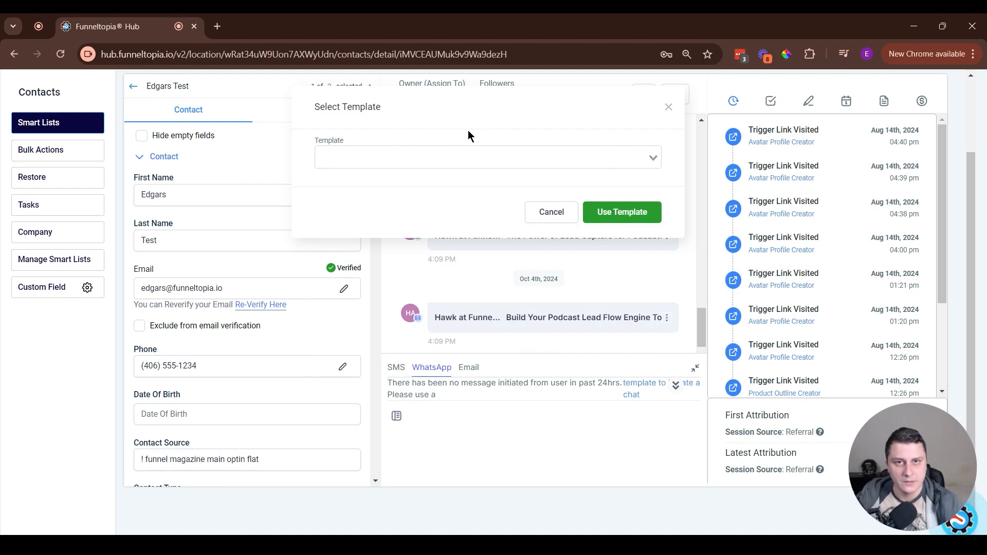
click(668, 107)
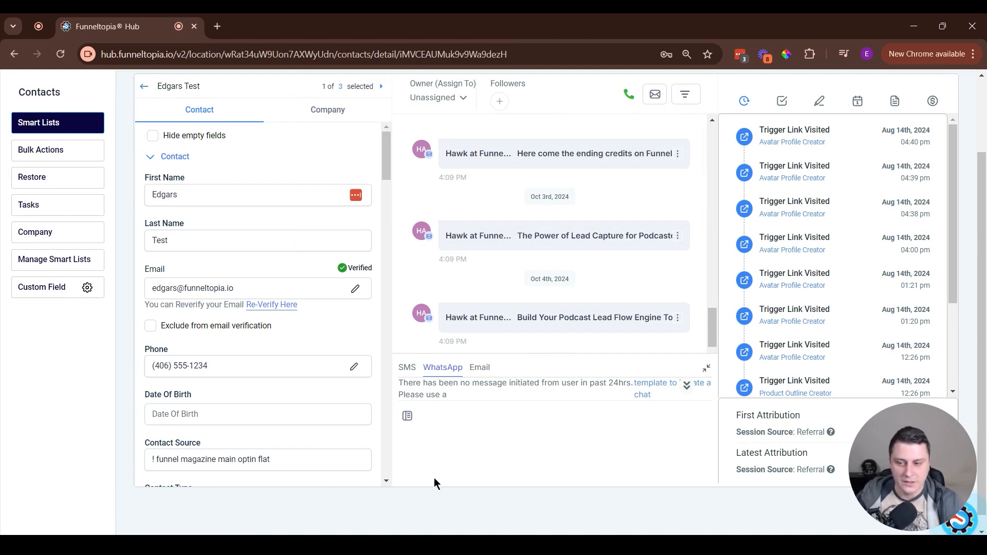
Return to the contact search results, select all found contacts, view the Bulk WhatsApp form and close it without sending.
scroll(473, 473, up, 2)
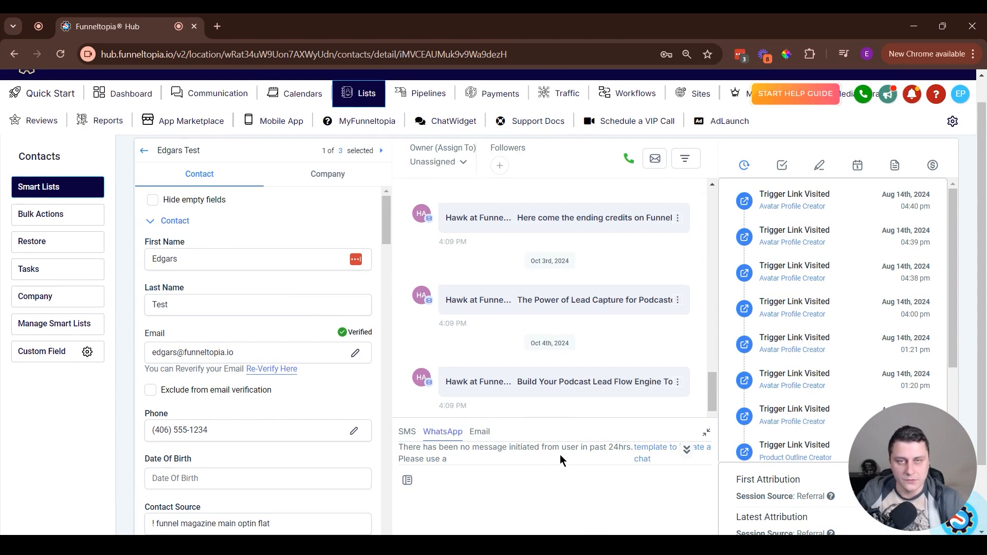
scroll(599, 319, up, 3)
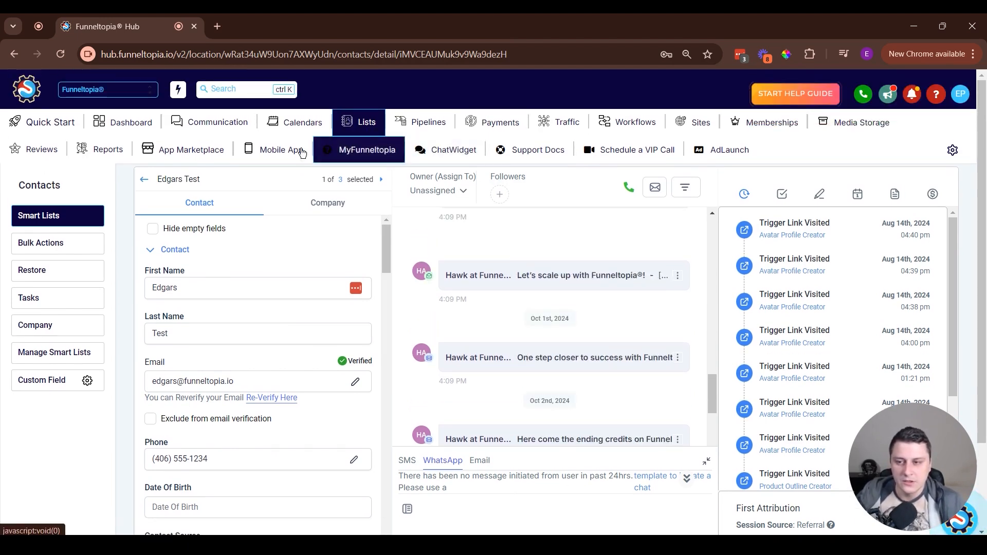
click(146, 188)
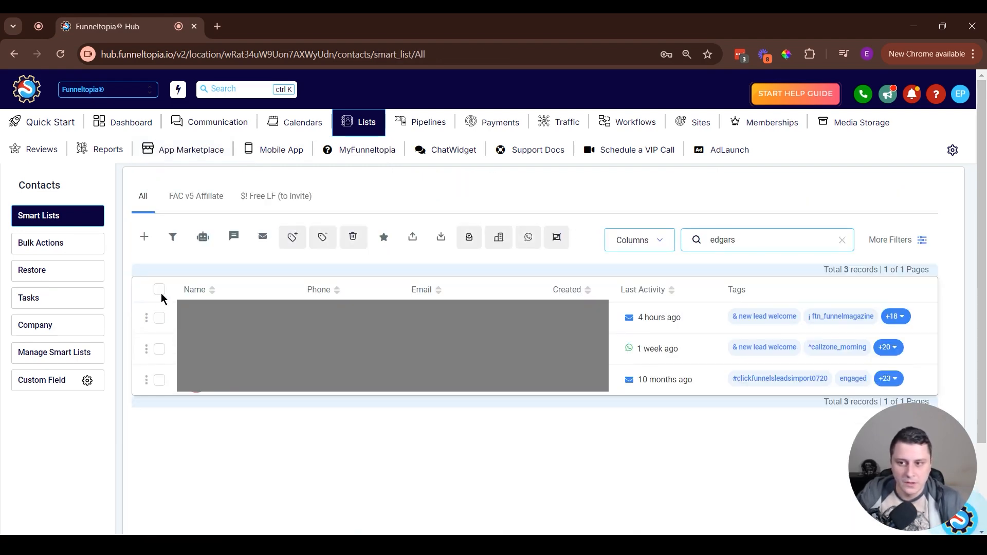
click(160, 291)
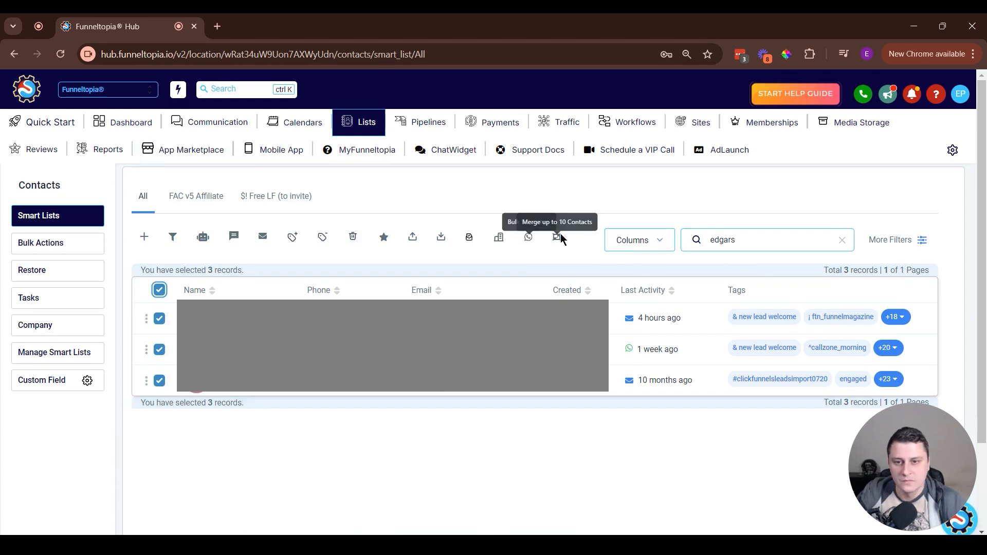
click(529, 239)
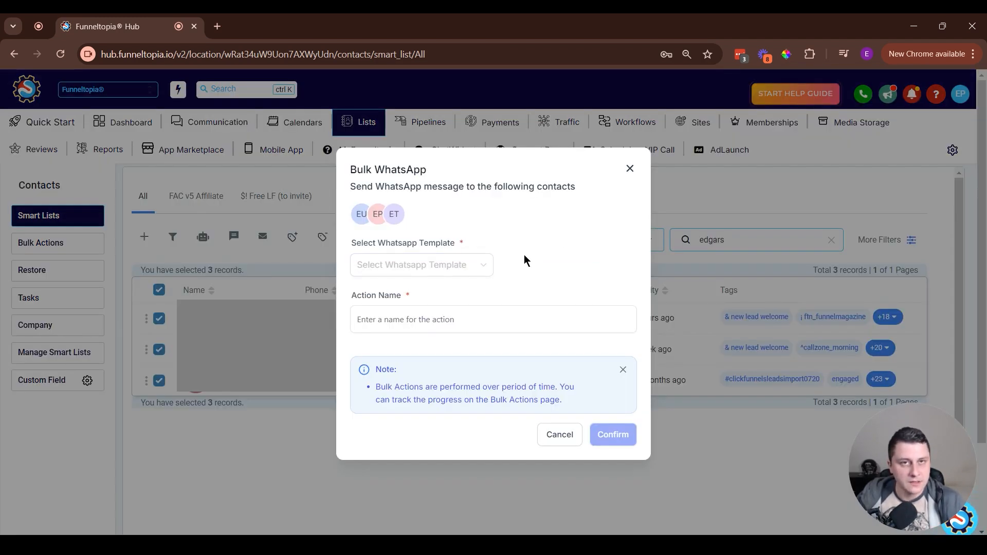
click(629, 170)
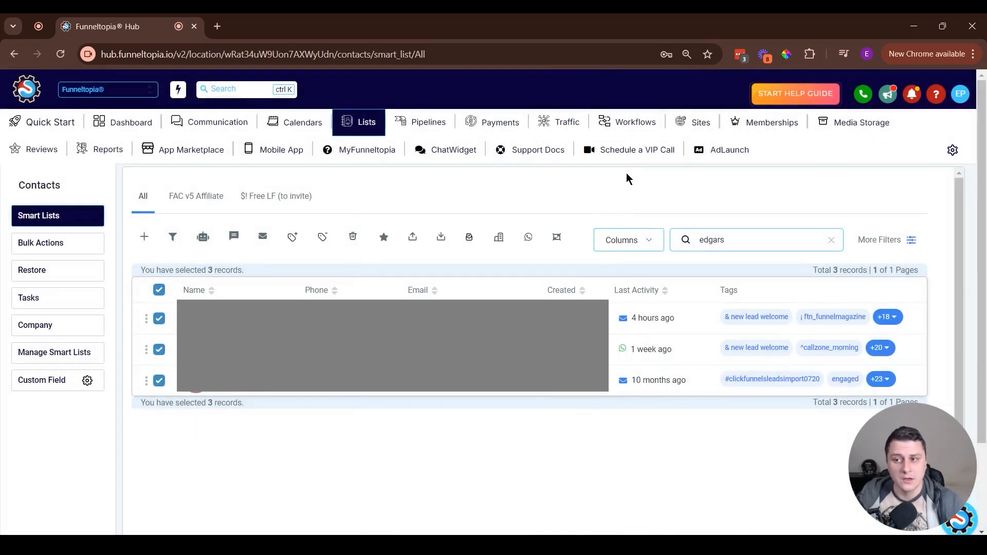
Create a new workflow from scratch and dismiss the notice about multiple opportunities.
click(637, 131)
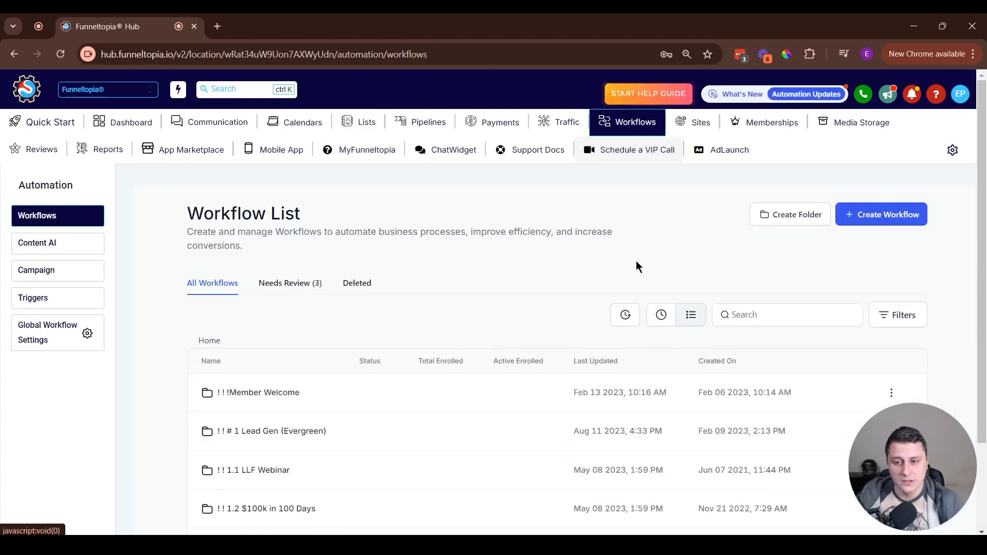
click(901, 215)
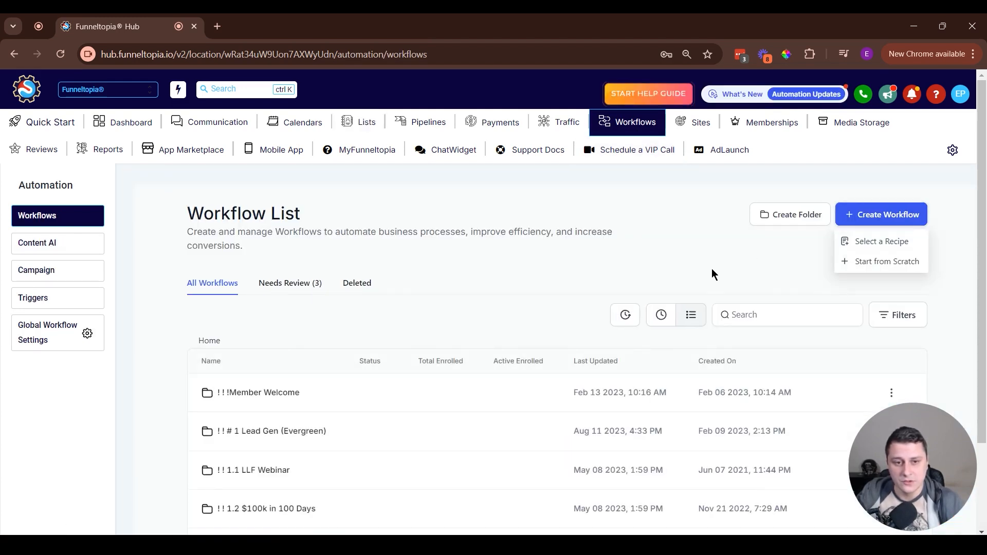
click(870, 242)
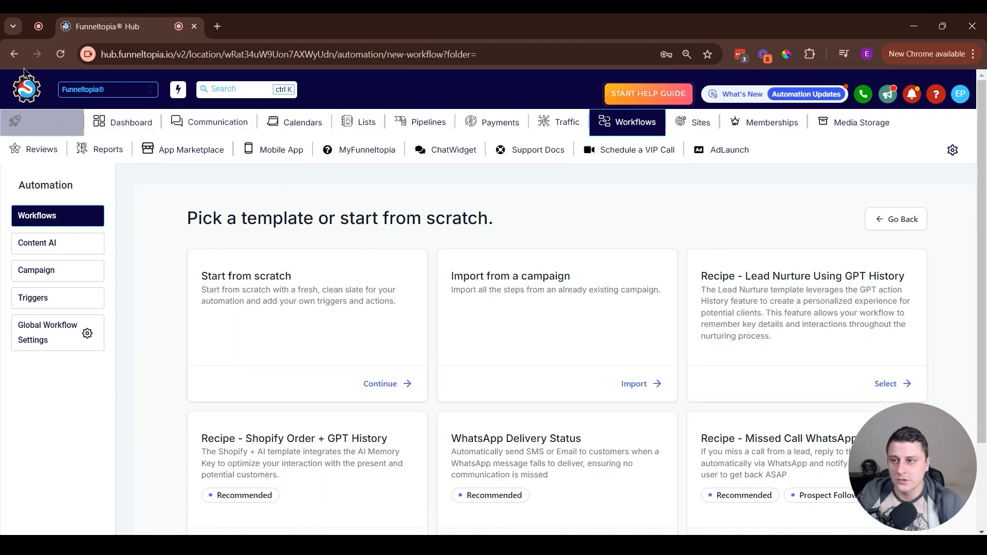
click(15, 54)
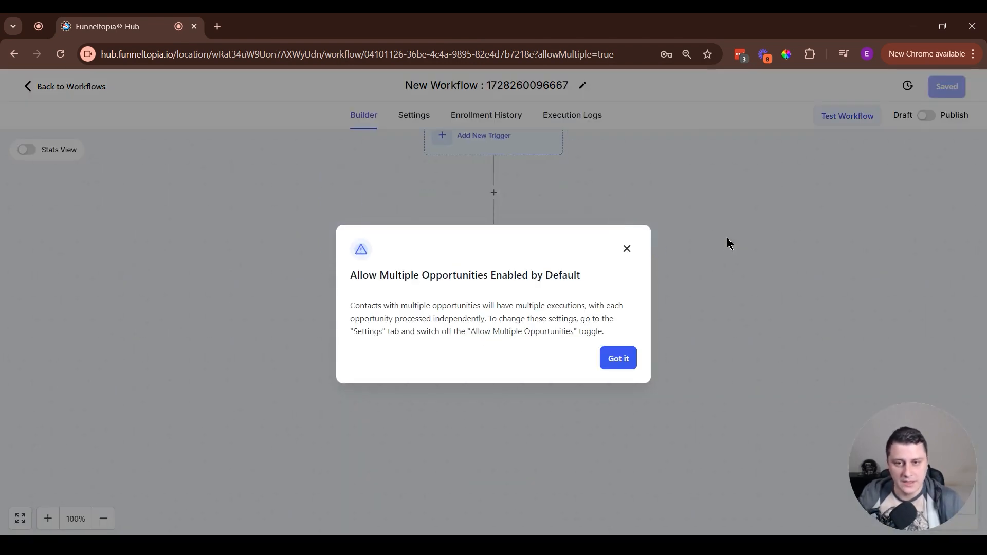
click(627, 249)
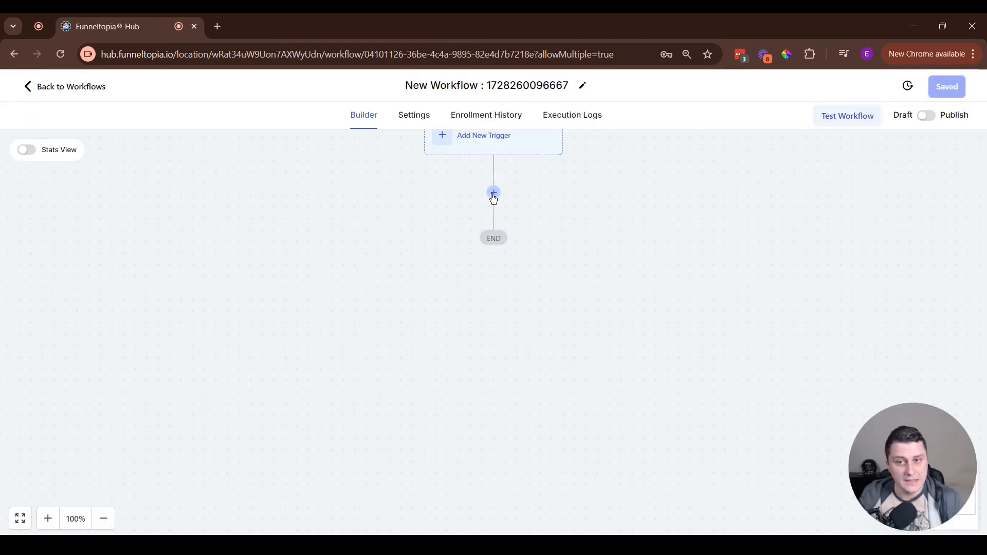
Look at the WhatsApp action's template setting for the new workflow, discard the action and return to the workflow list.
click(494, 194)
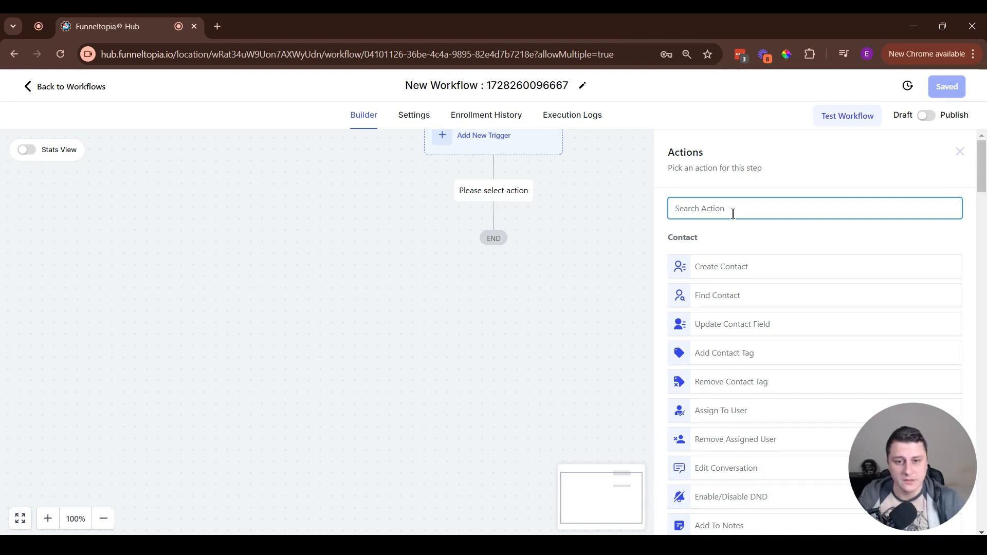
text(whatsapp)
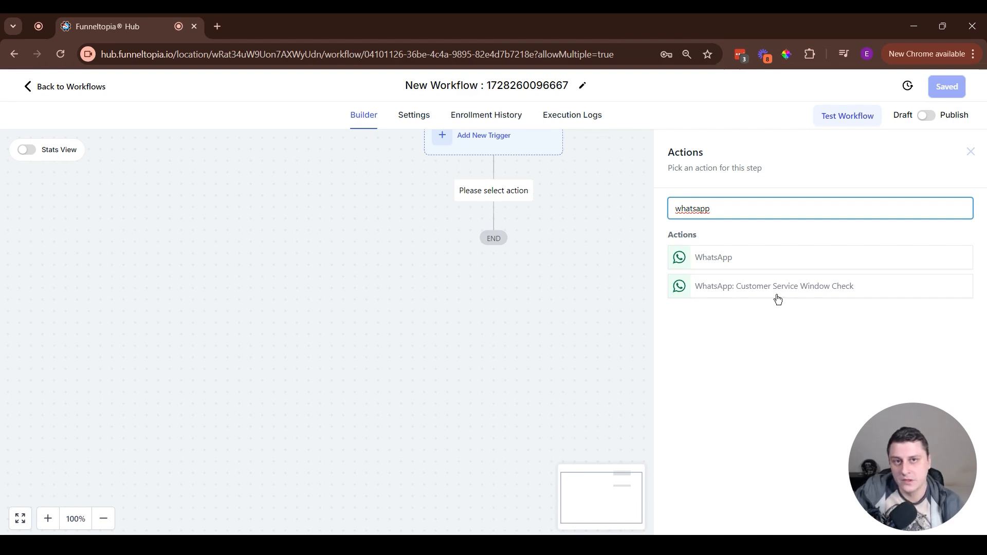
click(725, 260)
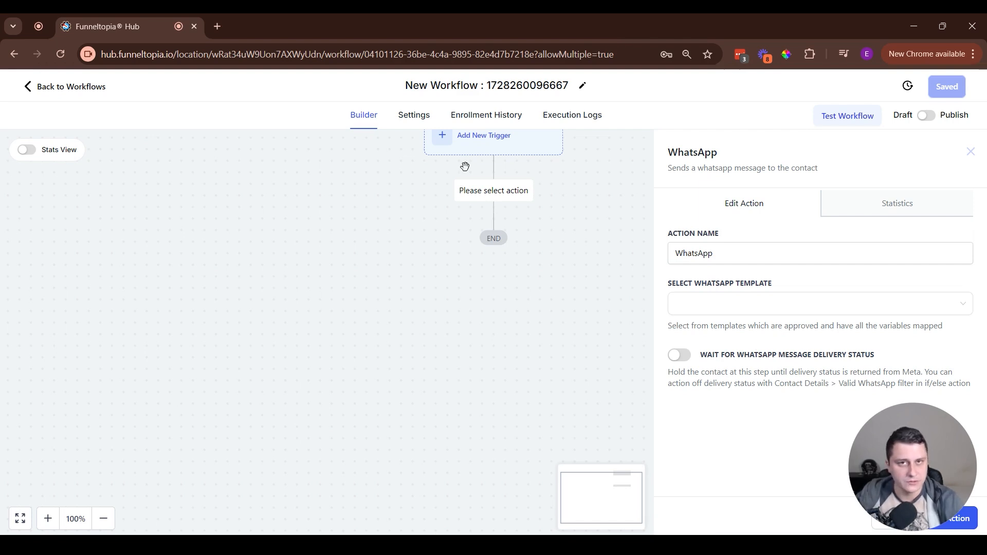
click(720, 312)
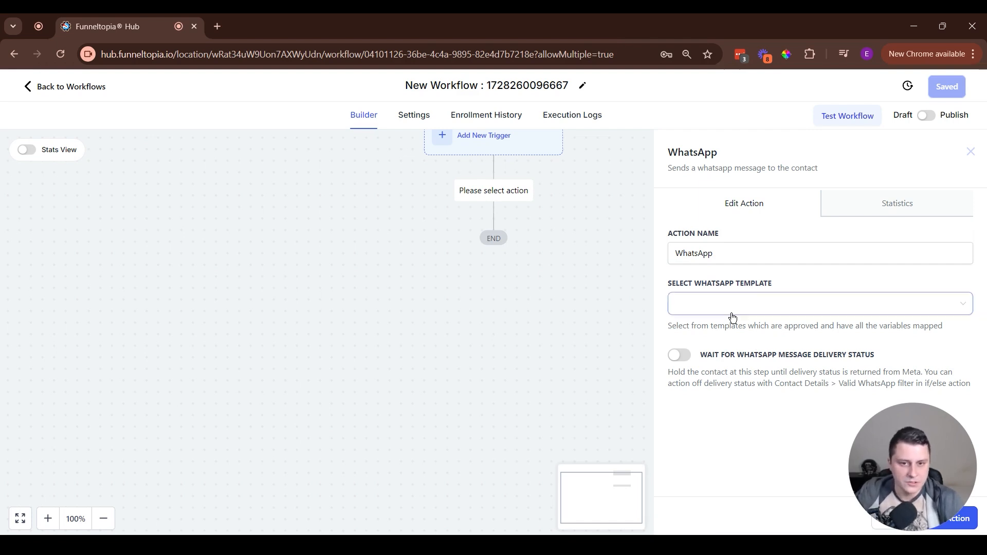
click(368, 399)
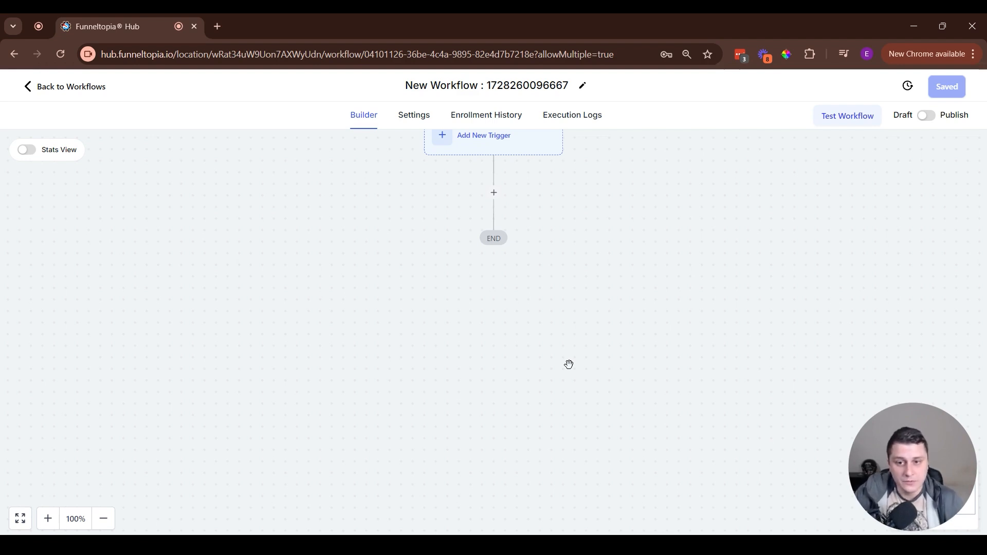
click(31, 88)
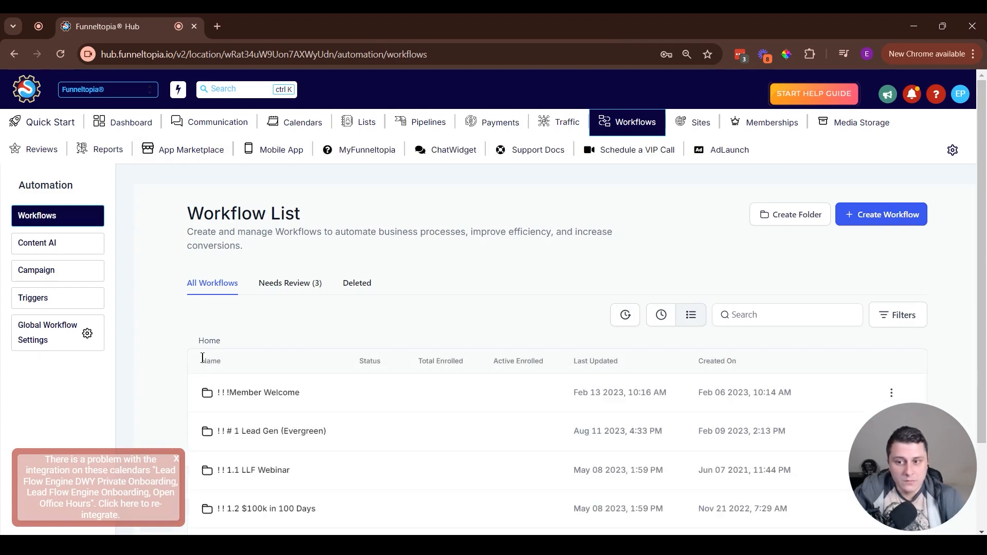
click(177, 459)
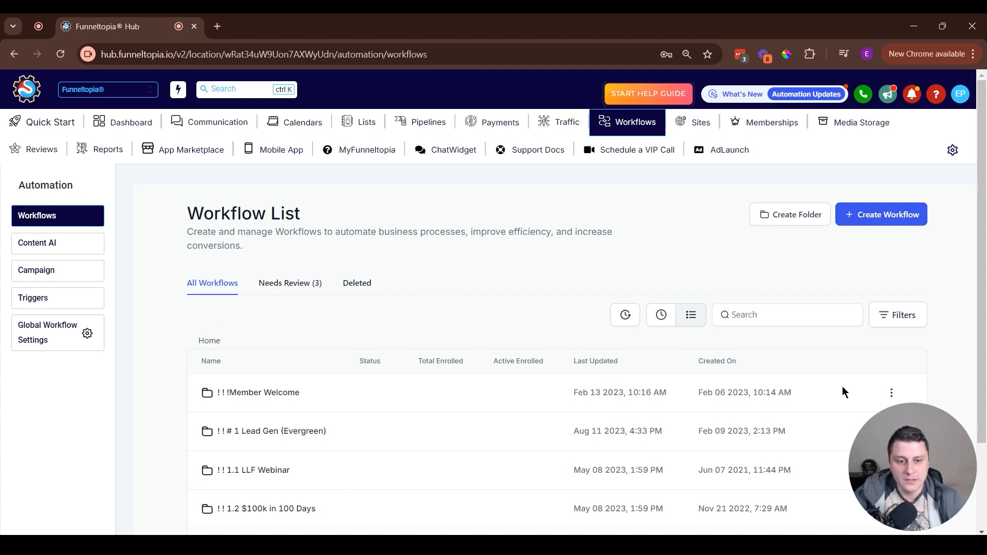
Open the Social Planner in the Traffic section, view the support widget's help options and close the widget.
click(560, 122)
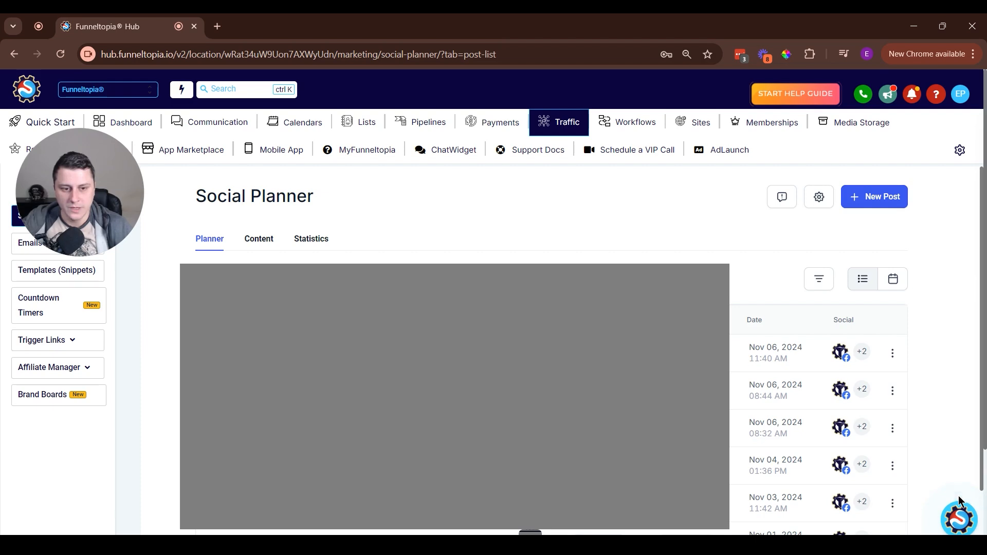
click(959, 519)
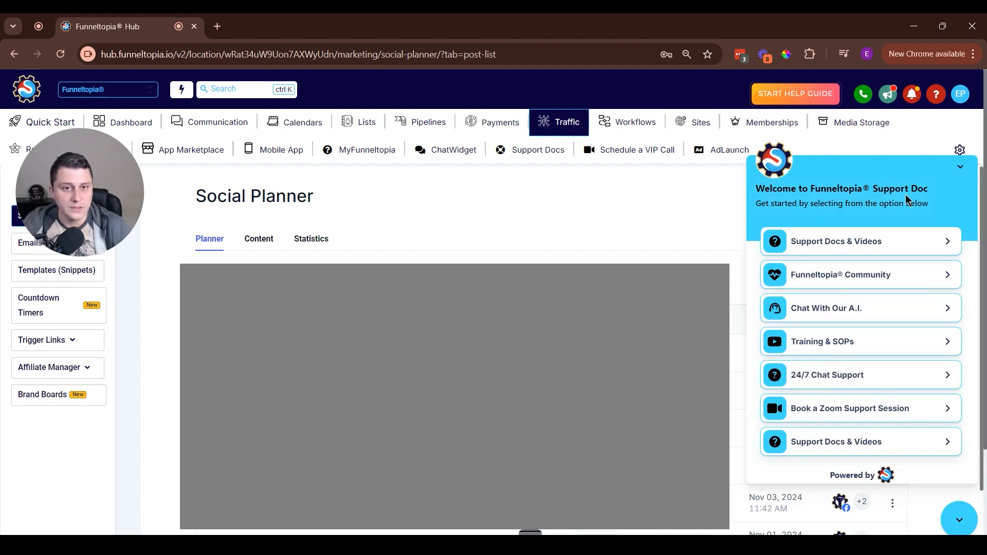
click(960, 167)
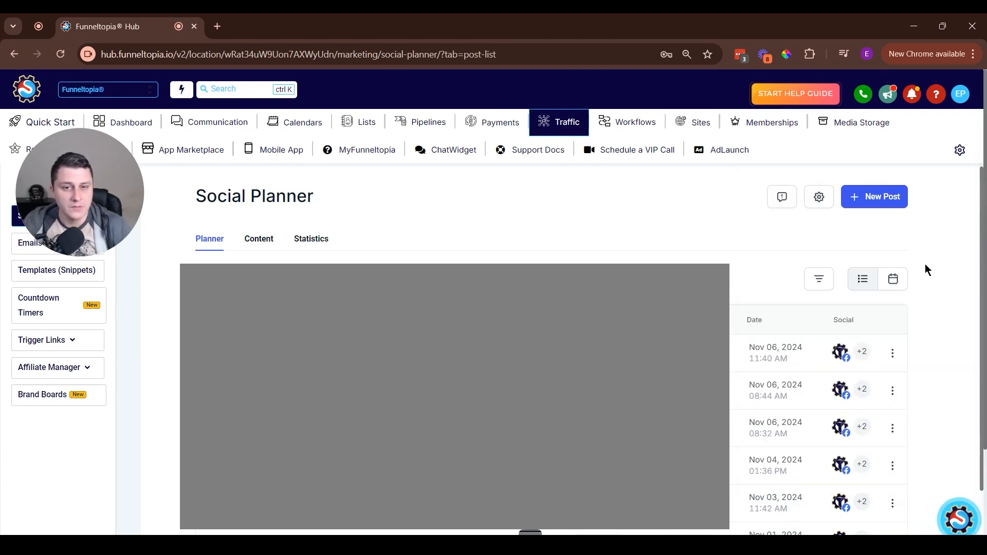